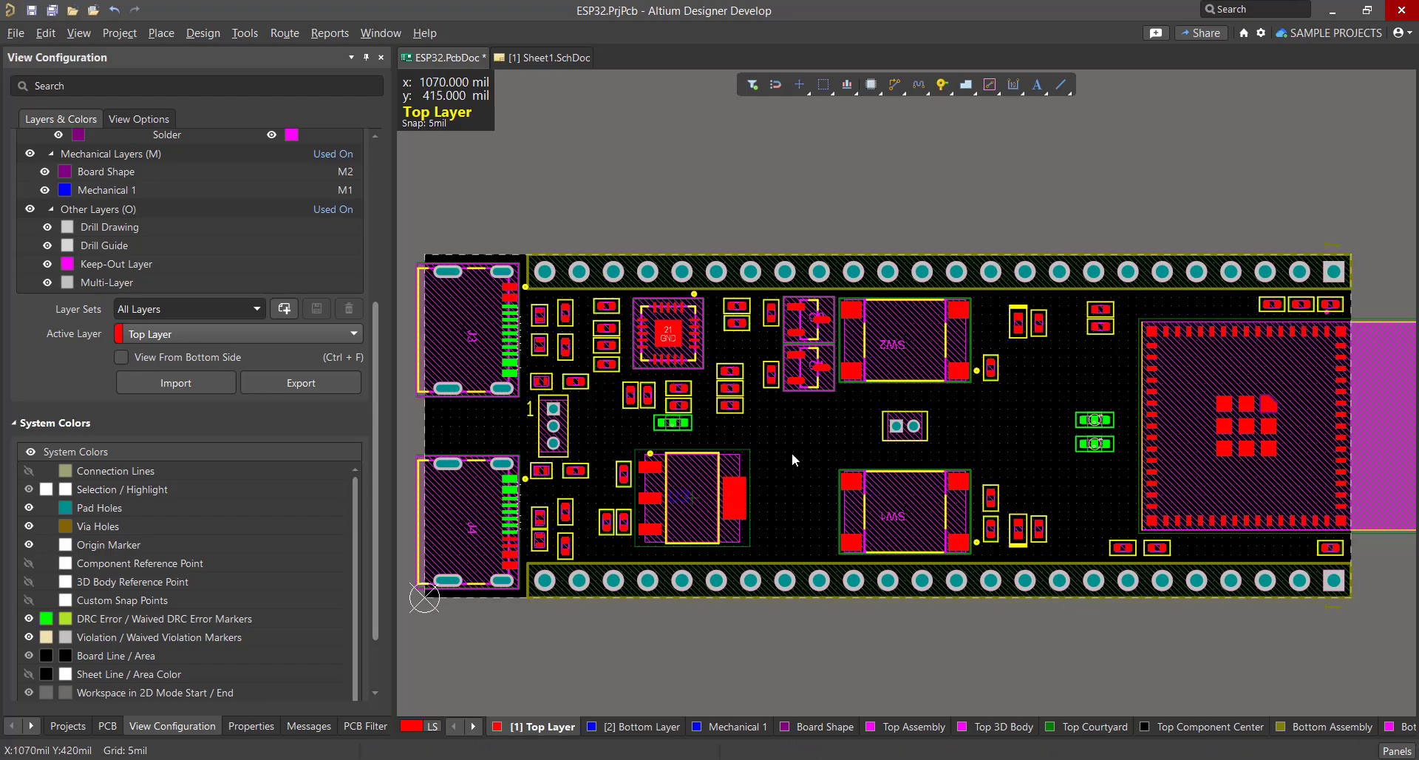
# Look over the component placement across the whole board in the 2D layout.
pyautogui.keyDown('ctrl'); pyautogui.scroll(4, 795, 456); pyautogui.keyUp('ctrl')
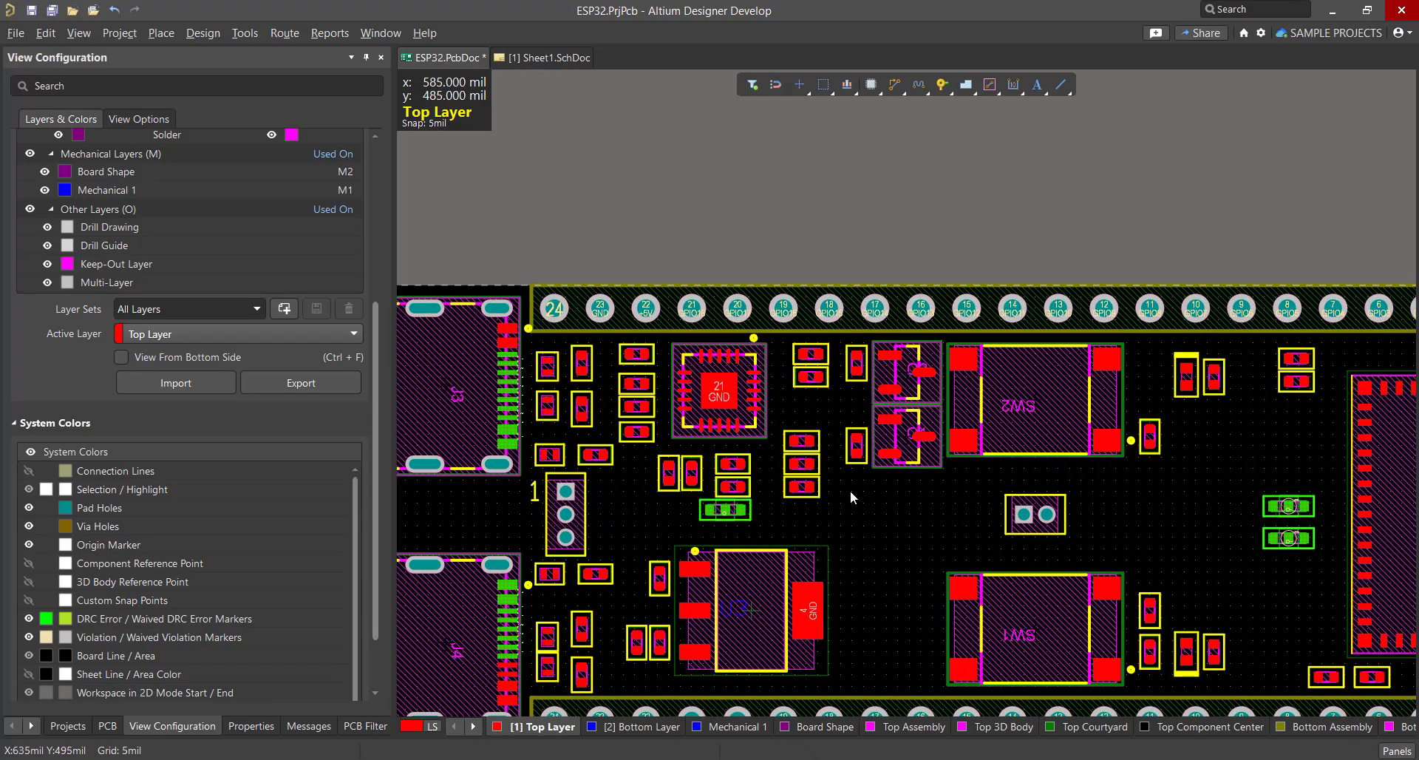
pyautogui.keyDown('ctrl'); pyautogui.scroll(-3, 1020, 496); pyautogui.keyUp('ctrl')
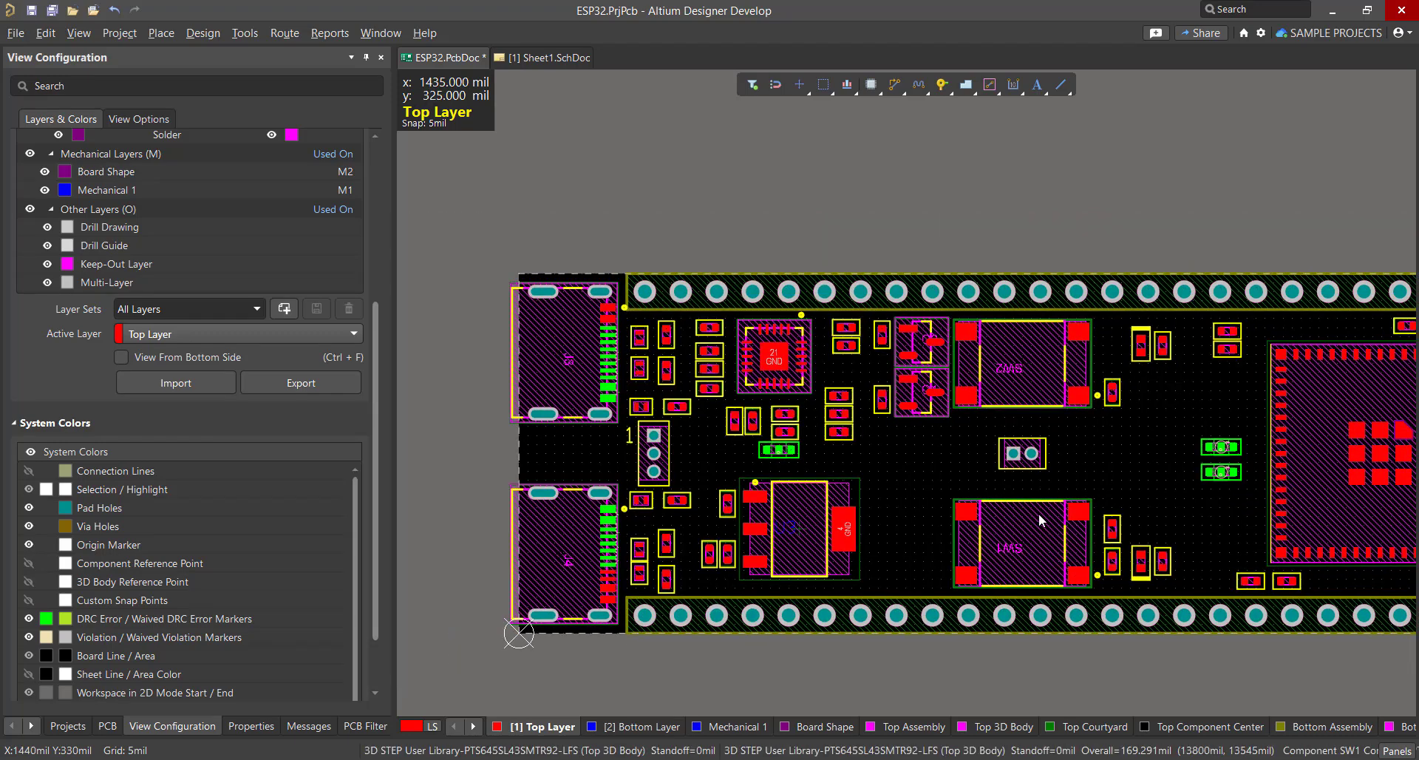
pyautogui.keyDown('ctrl'); pyautogui.scroll(-2, 1040, 513); pyautogui.keyUp('ctrl')
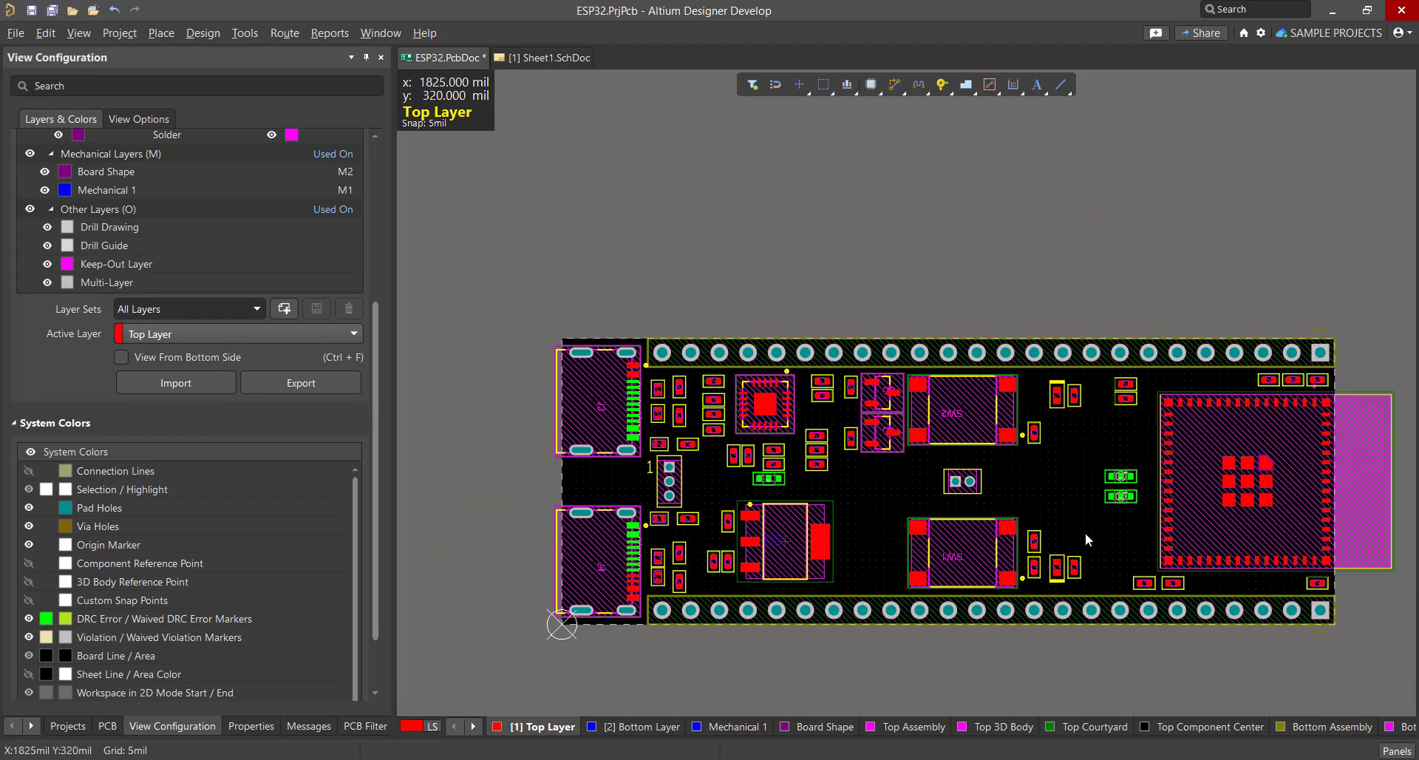
pyautogui.keyDown('ctrl'); pyautogui.scroll(3, 1085, 532); pyautogui.keyUp('ctrl')
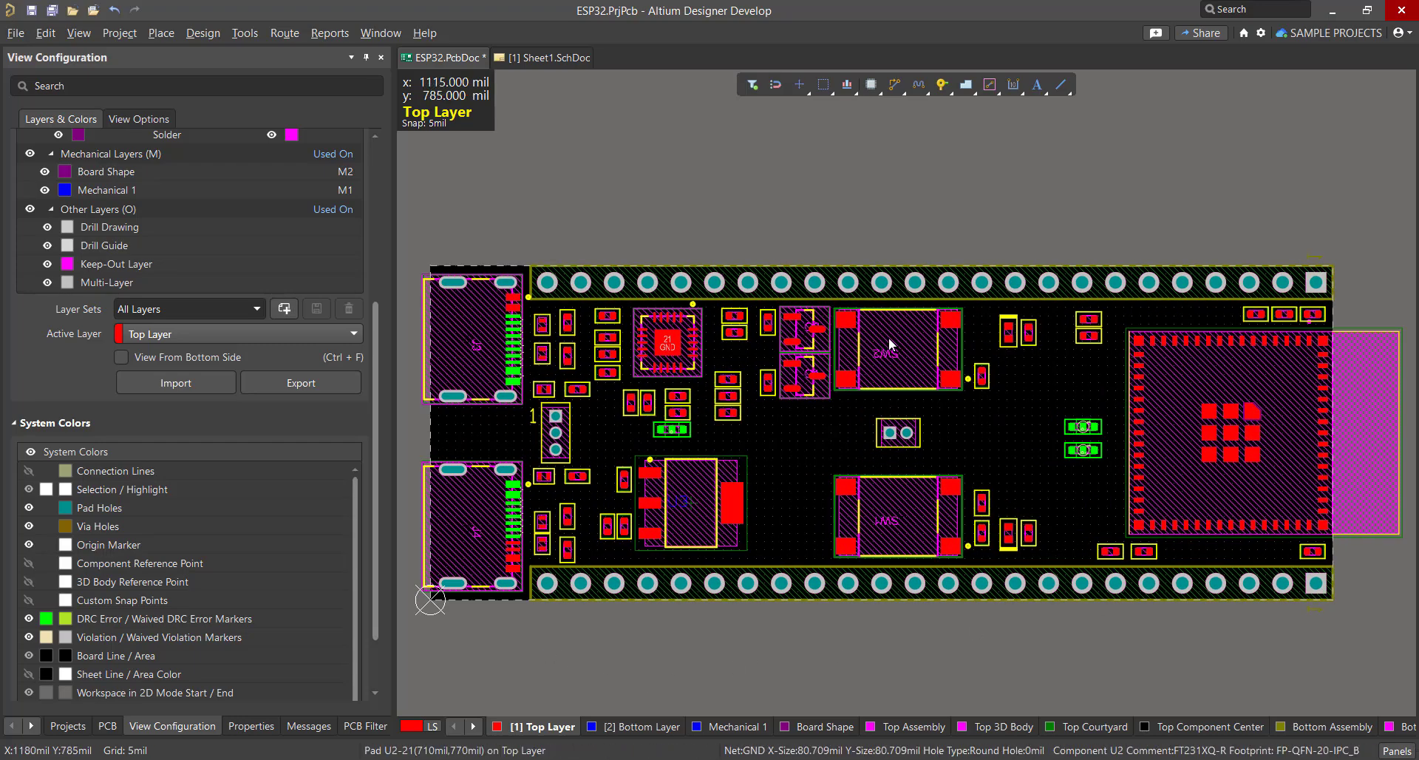
pyautogui.moveTo(996, 461)
pyautogui.mouseDown(button='right')
pyautogui.moveTo(985, 458)
pyautogui.moveTo(1005, 457)
pyautogui.mouseUp(button='right')
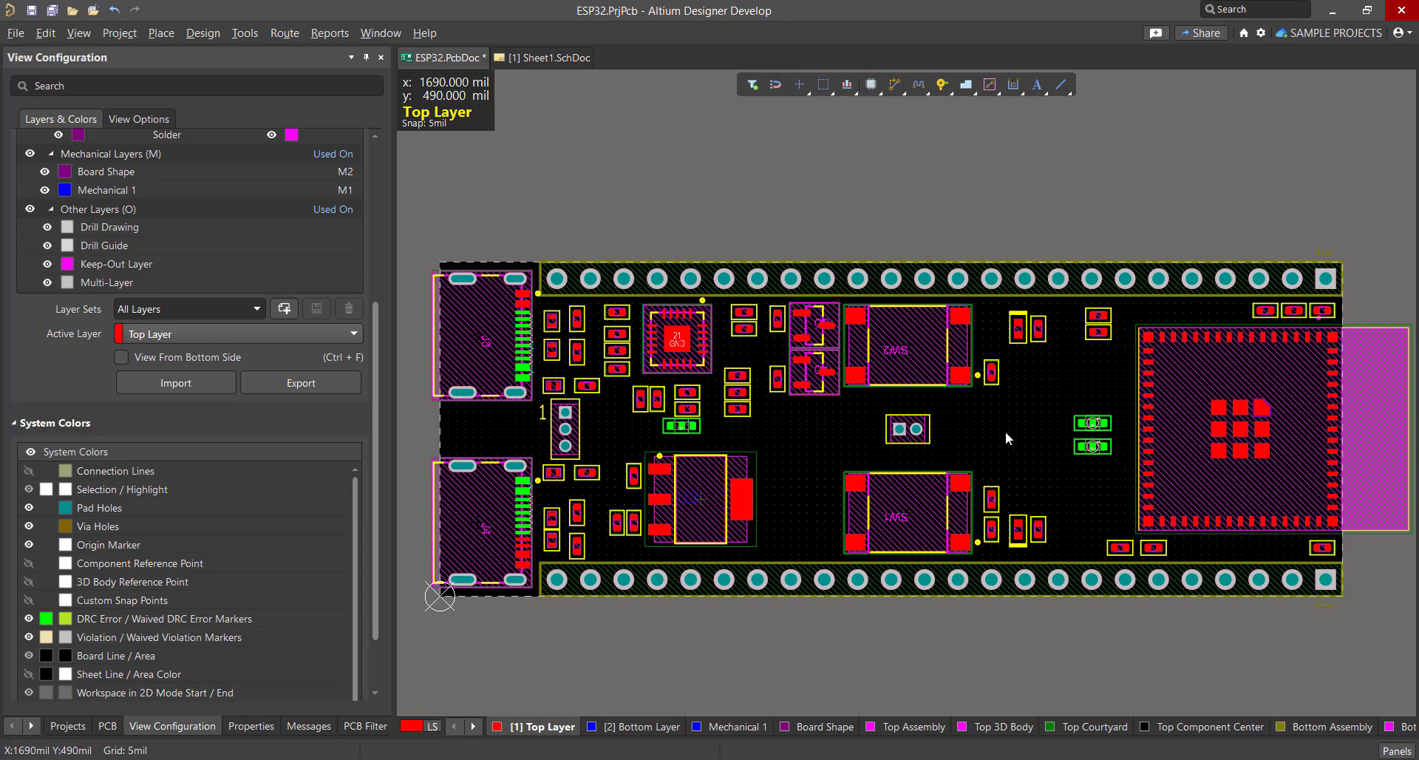
# Switch the board to the 3D layout and examine the component placement on its top side.
pyautogui.press('3')
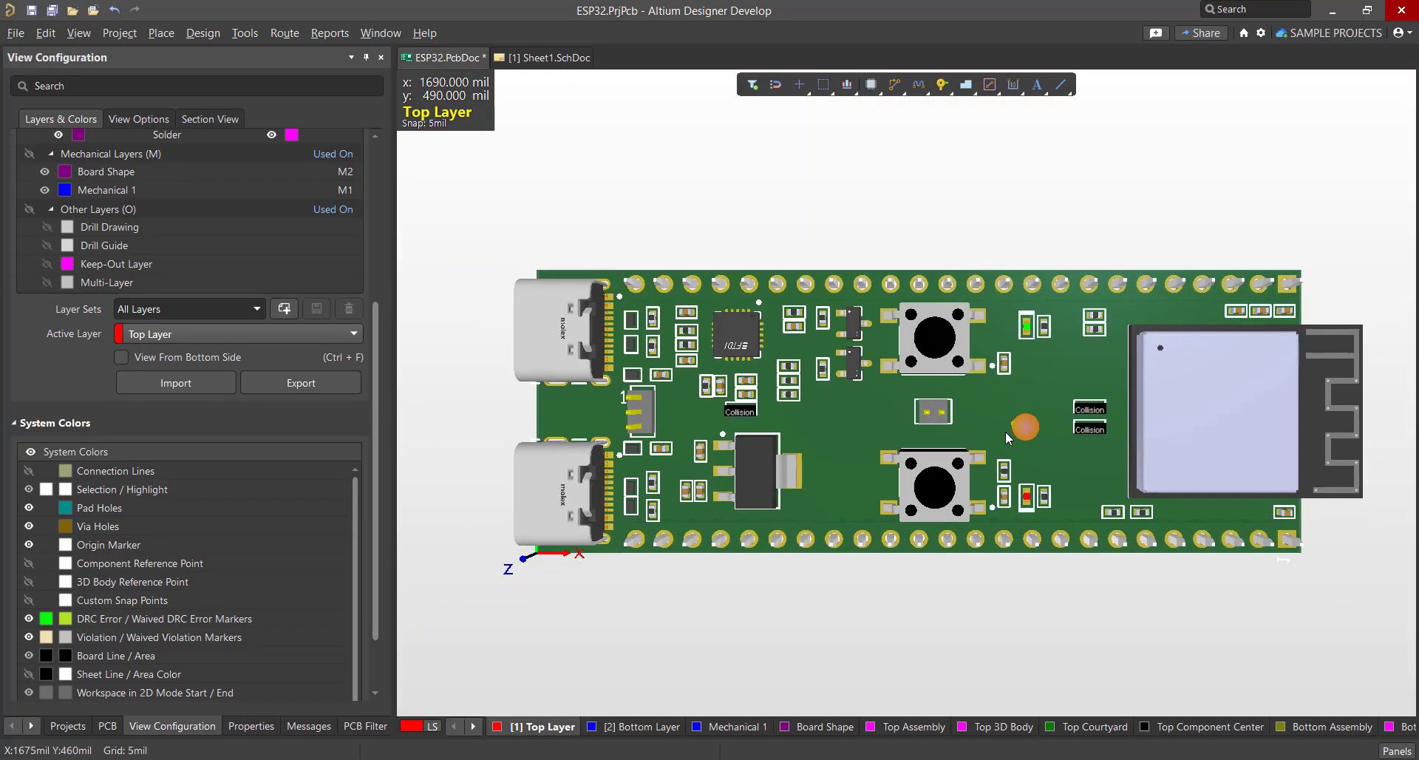
pyautogui.moveTo(999, 457); pyautogui.dragTo(960, 418, button='right')
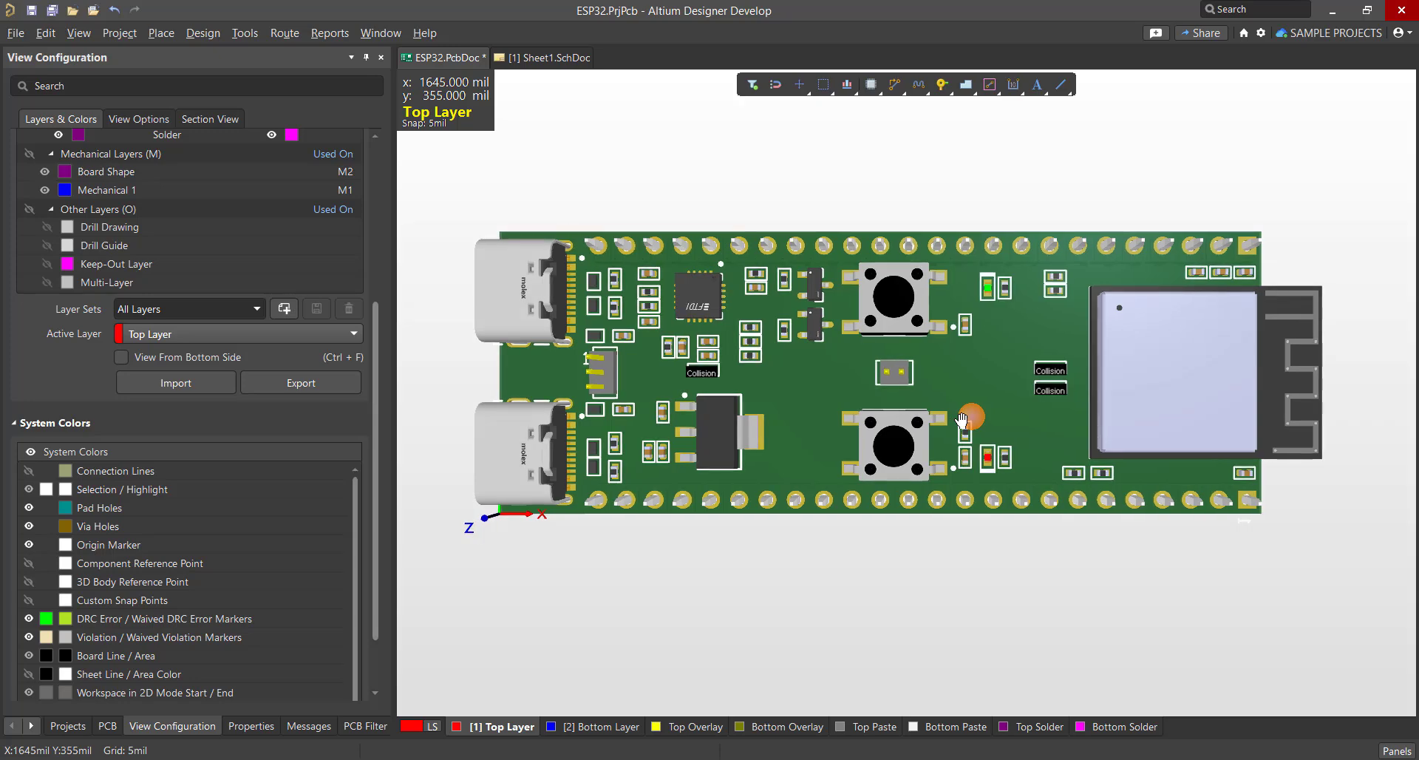
pyautogui.moveTo(729, 312); pyautogui.dragTo(734, 355, button='right')
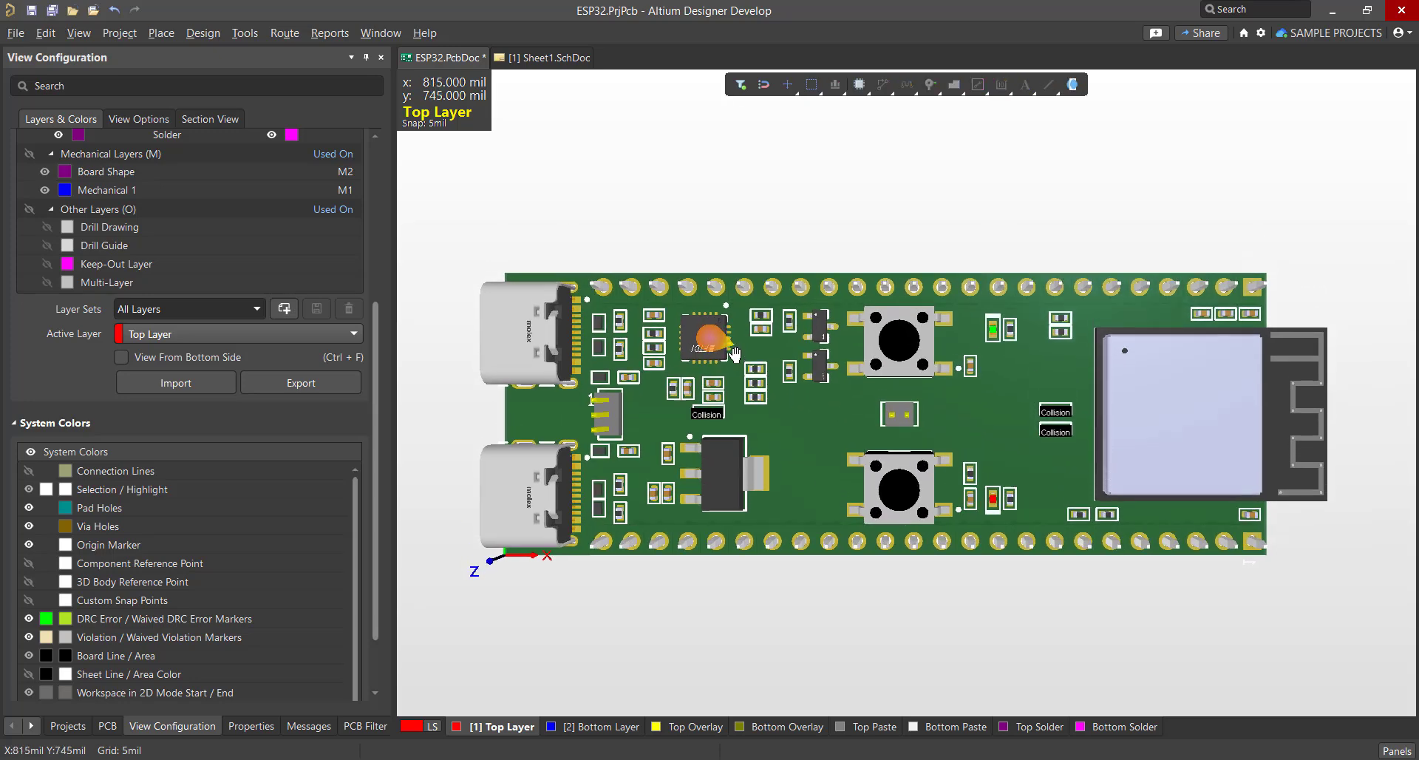
pyautogui.moveTo(797, 437); pyautogui.dragTo(716, 469, button='right')
pyautogui.keyDown('ctrl'); pyautogui.scroll(5, 716, 469); pyautogui.keyUp('ctrl')
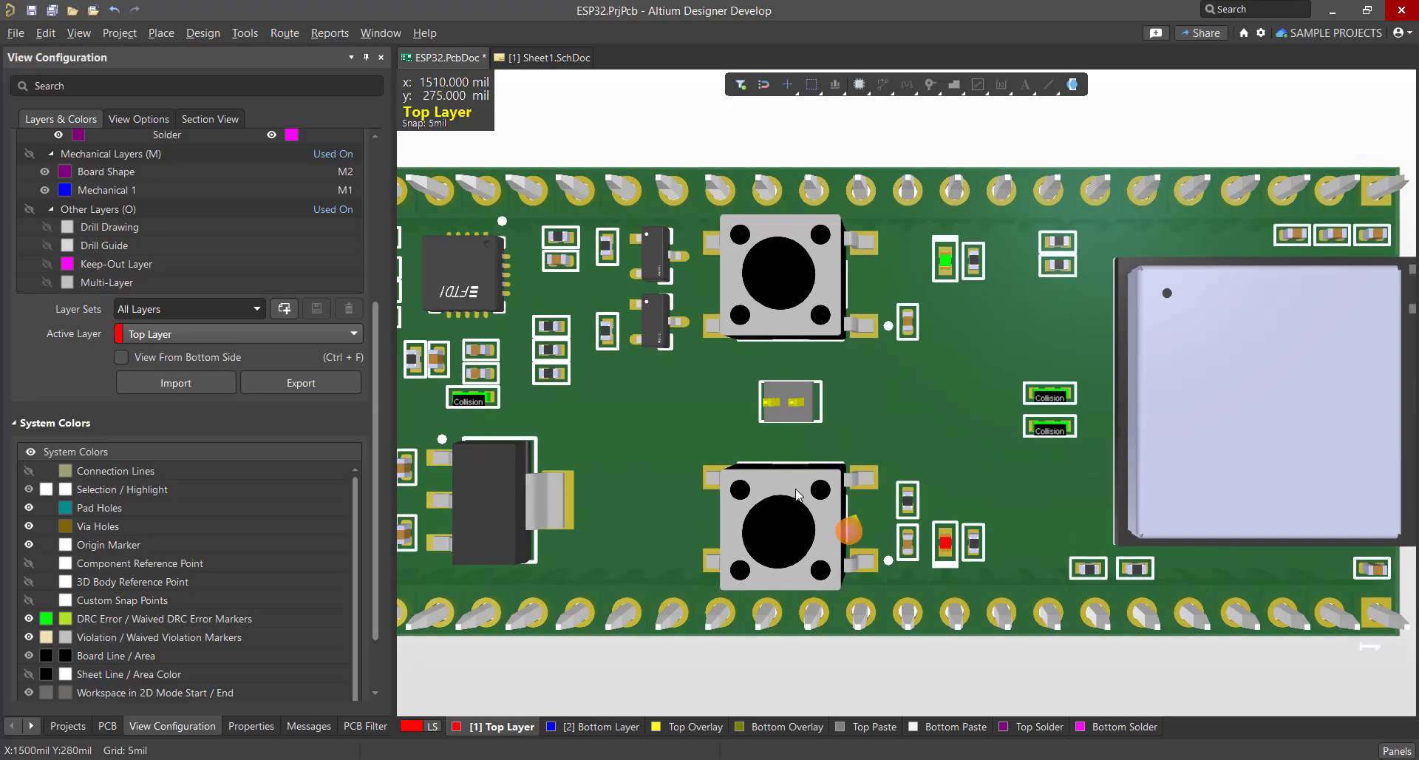
pyautogui.keyDown('shift'); pyautogui.hscroll(-3, 658, 447); pyautogui.keyUp('shift')
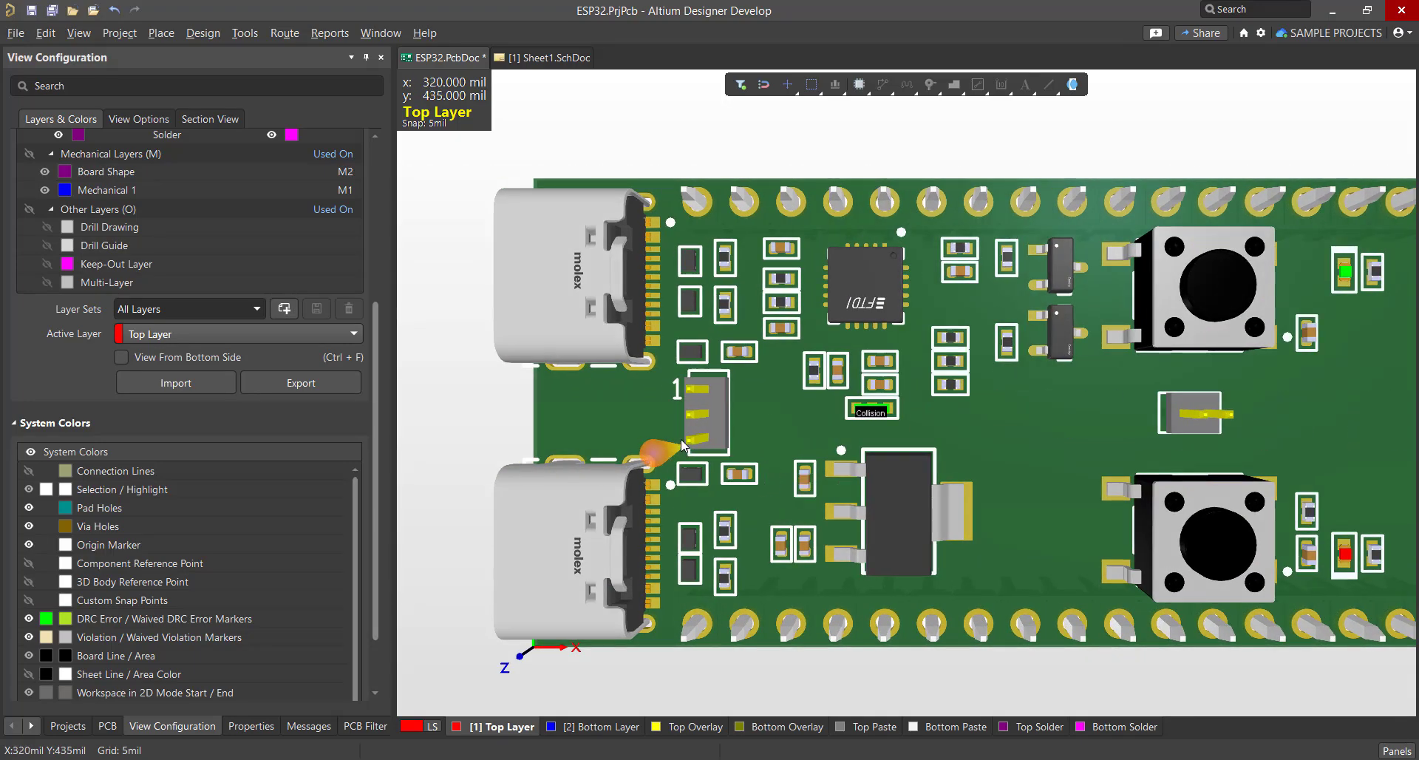
pyautogui.keyDown('ctrl'); pyautogui.scroll(3, 681, 439); pyautogui.keyUp('ctrl')
pyautogui.moveTo(934, 553); pyautogui.dragTo(966, 390, button='right')
pyautogui.keyDown('ctrl'); pyautogui.scroll(-6, 966, 389); pyautogui.keyUp('ctrl')
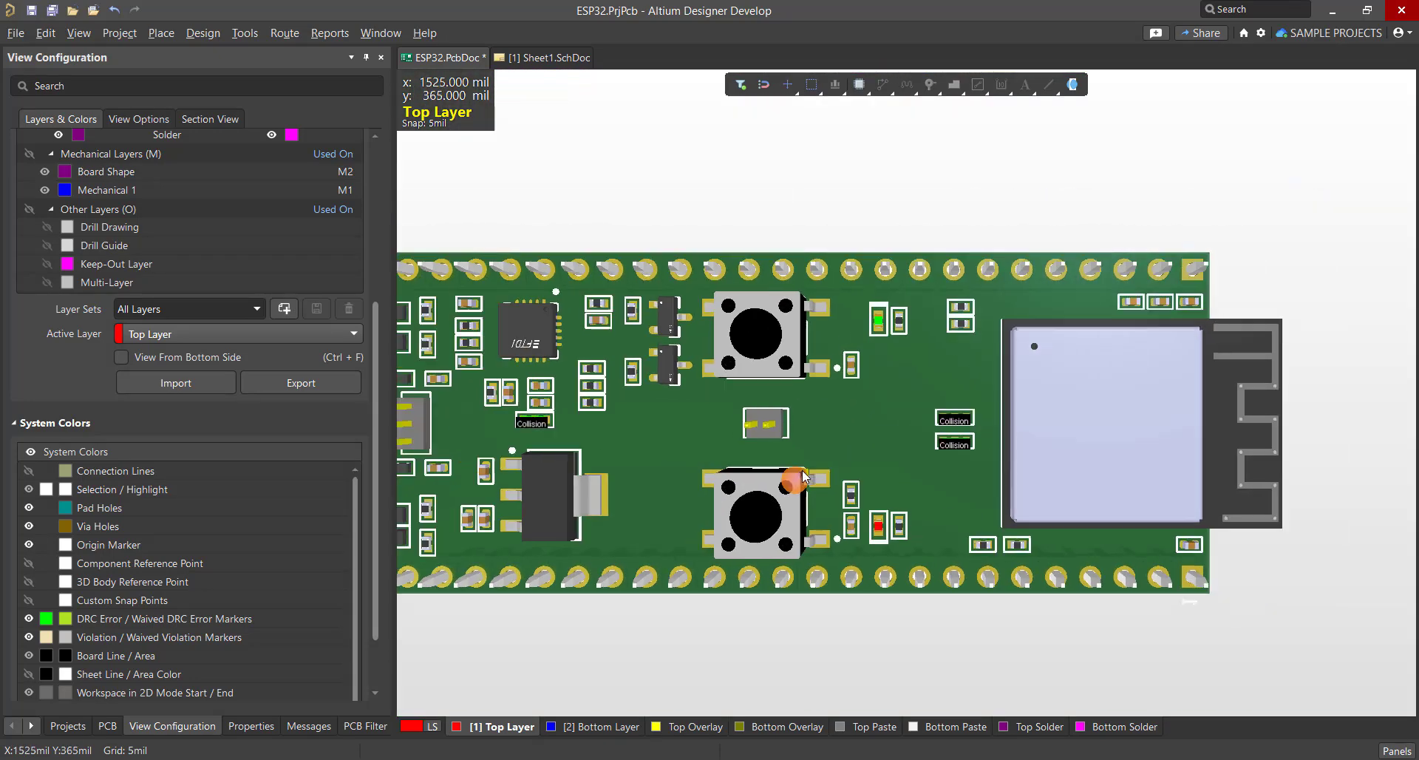
pyautogui.keyDown('ctrl'); pyautogui.scroll(2, 855, 423); pyautogui.keyUp('ctrl')
pyautogui.keyDown('ctrl'); pyautogui.scroll(-1, 855, 423); pyautogui.keyUp('ctrl')
pyautogui.moveTo(855, 423); pyautogui.dragTo(831, 447, button='right')
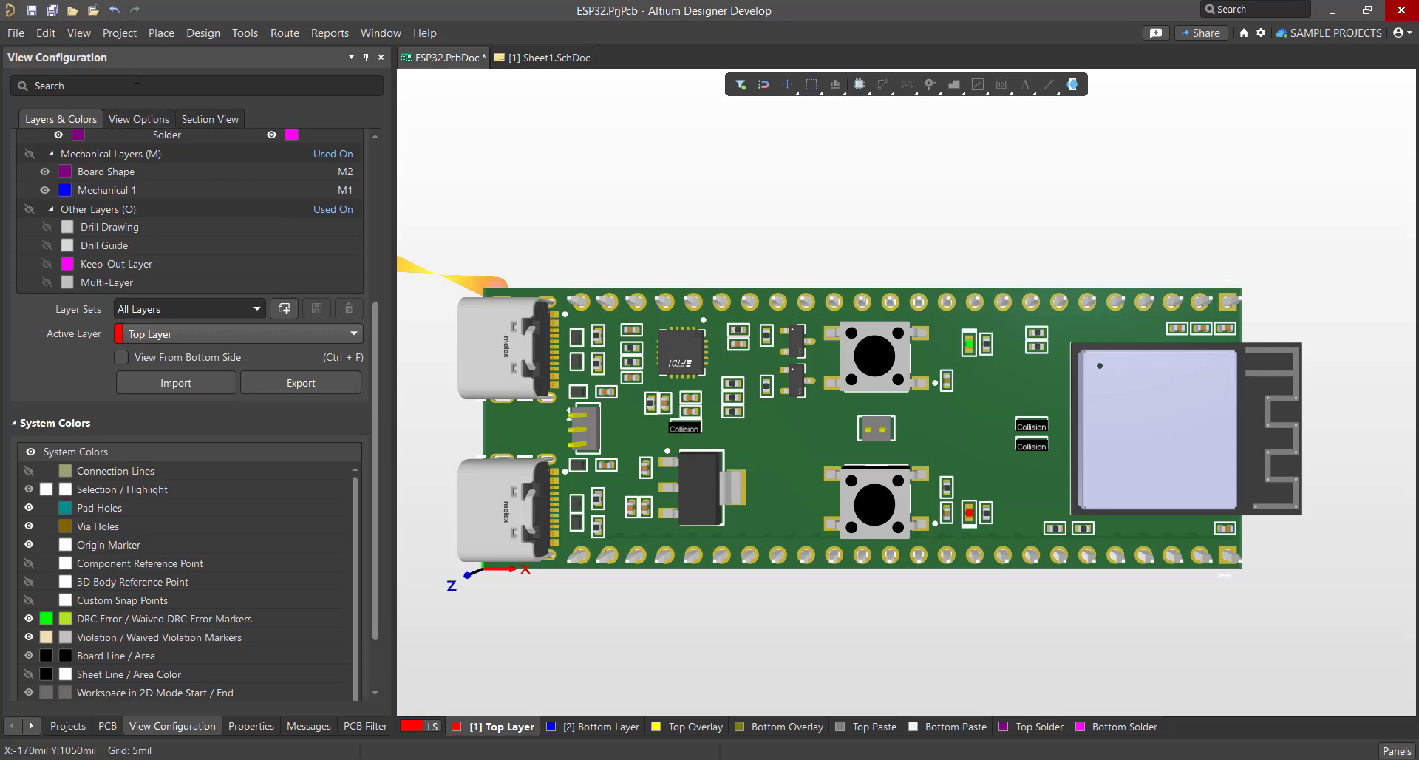
# Flip the 3D board over and examine its bottom side and the header pins.
pyautogui.click(83, 36)
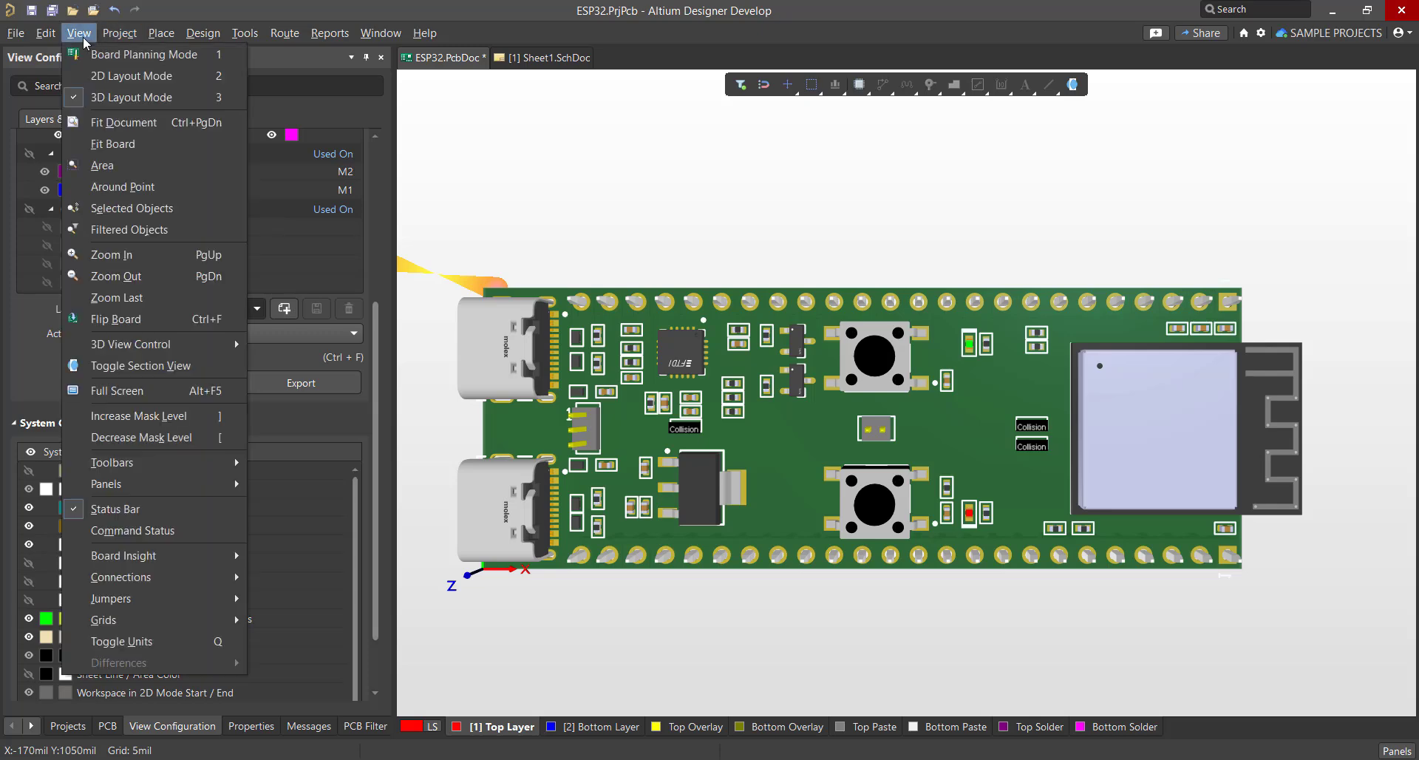
pyautogui.click(158, 319)
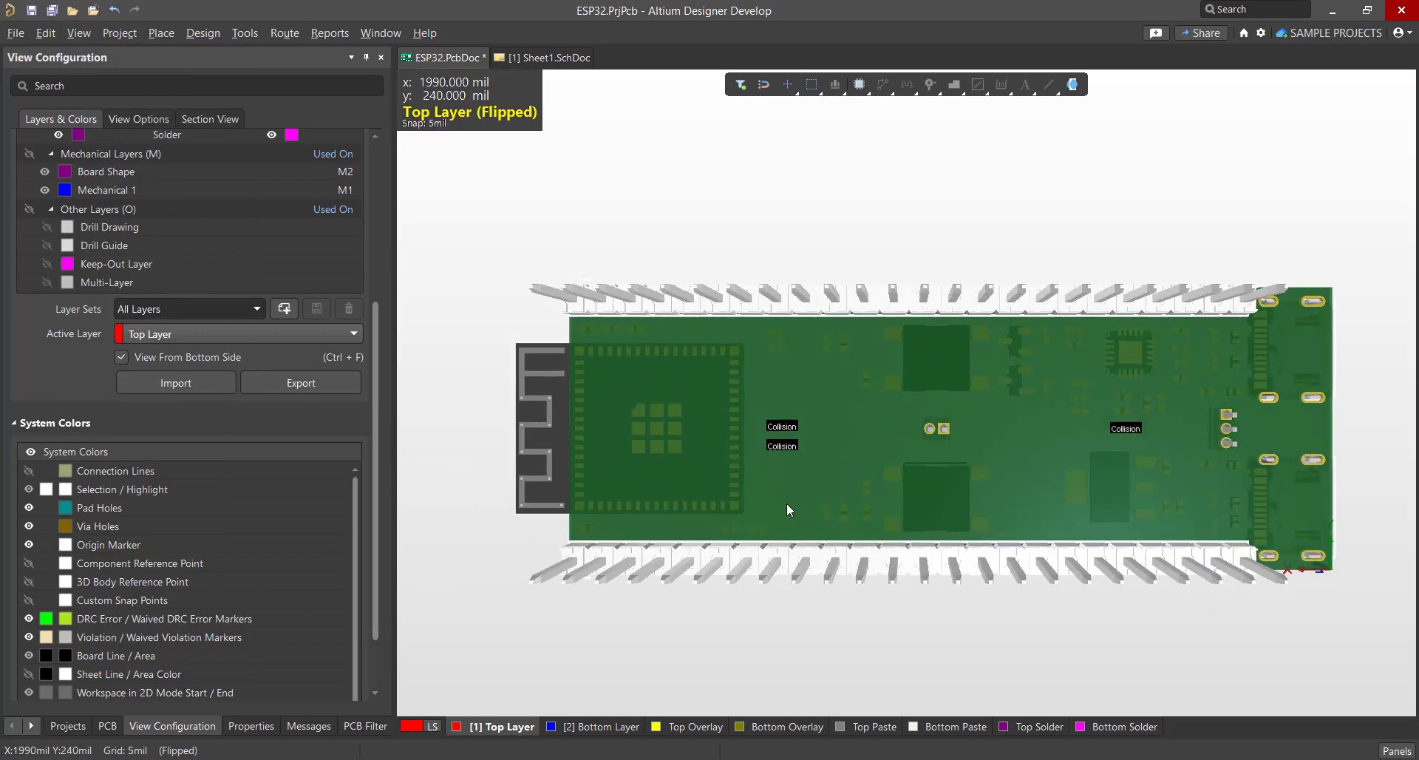
pyautogui.moveTo(787, 505); pyautogui.dragTo(815, 482, button='right')
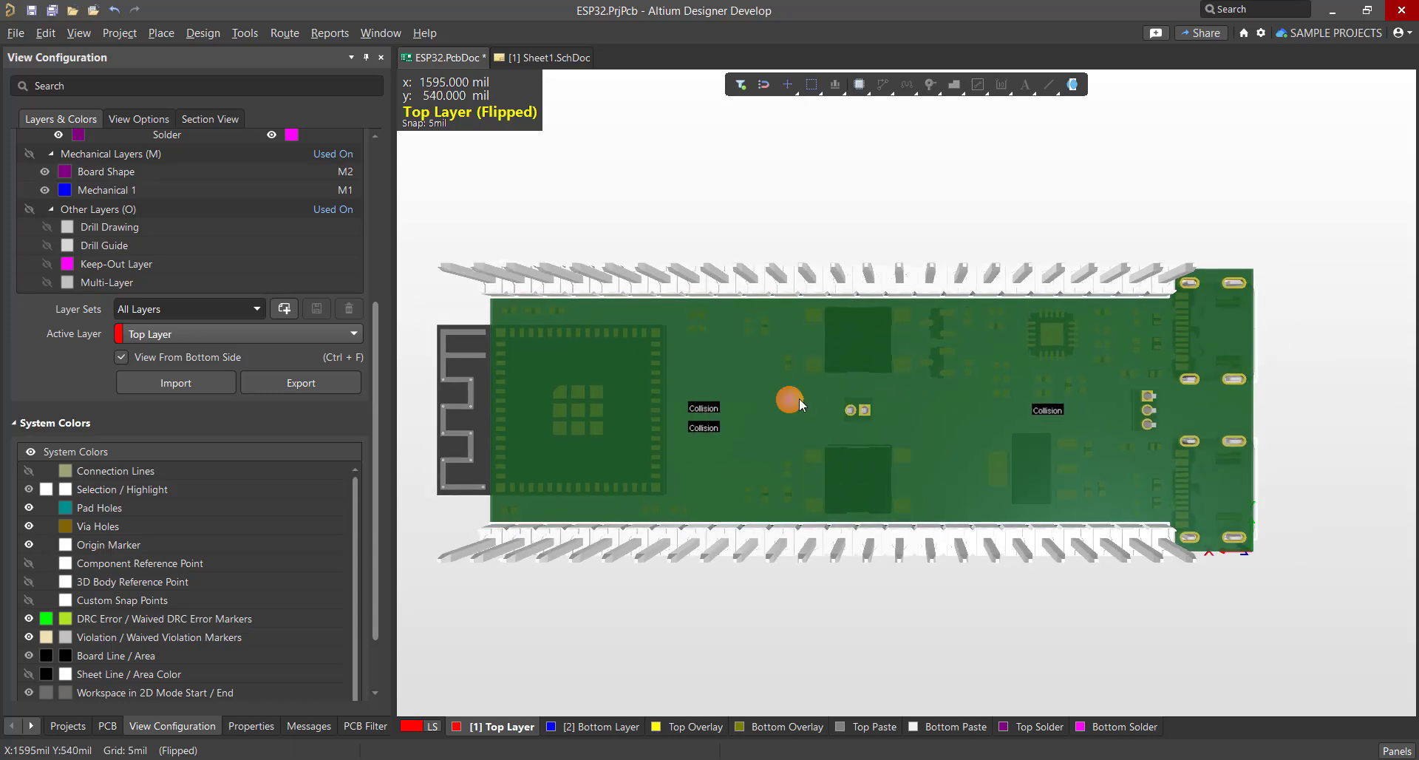
pyautogui.keyDown('ctrl'); pyautogui.scroll(-3, 831, 392); pyautogui.keyUp('ctrl')
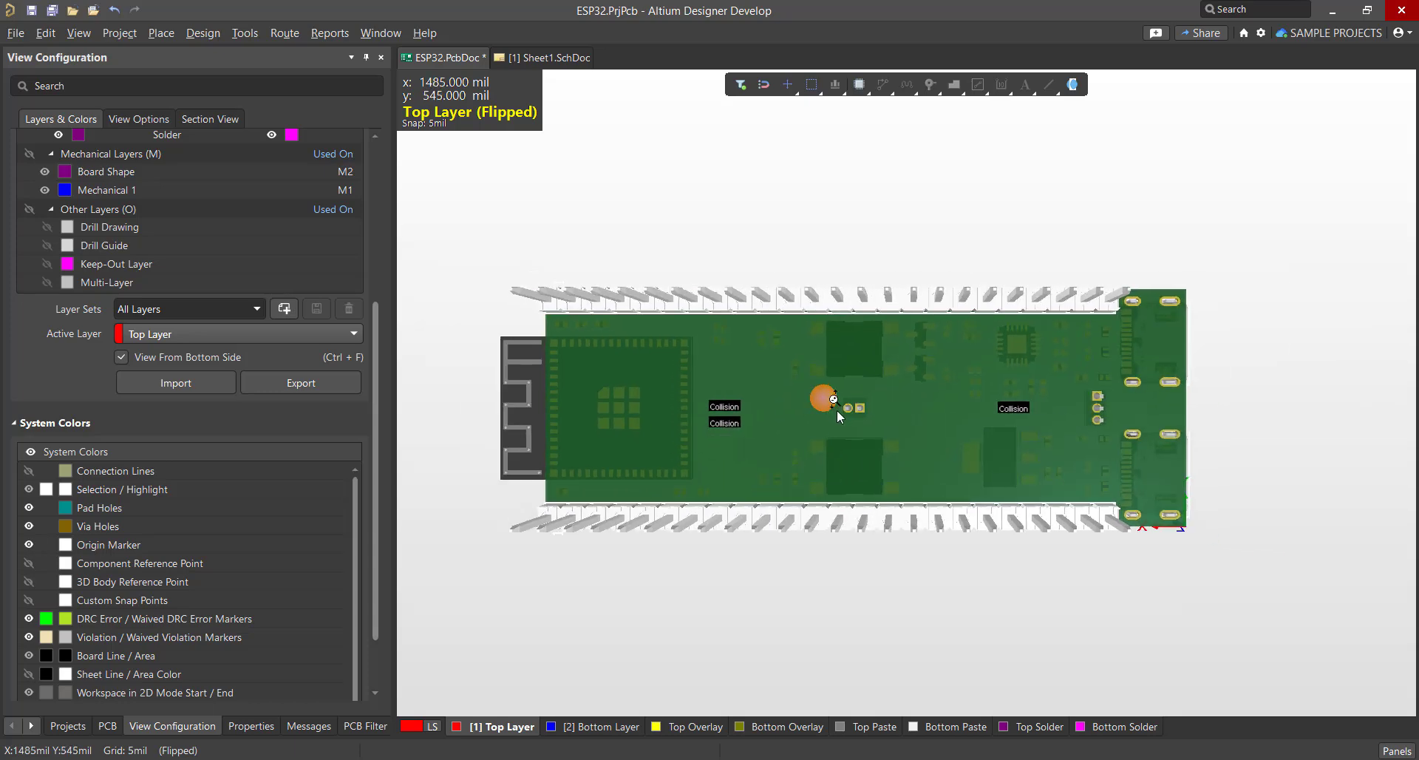
pyautogui.moveTo(865, 517); pyautogui.dragTo(846, 418, button='right')
pyautogui.keyDown('ctrl'); pyautogui.scroll(2, 846, 418); pyautogui.keyUp('ctrl')
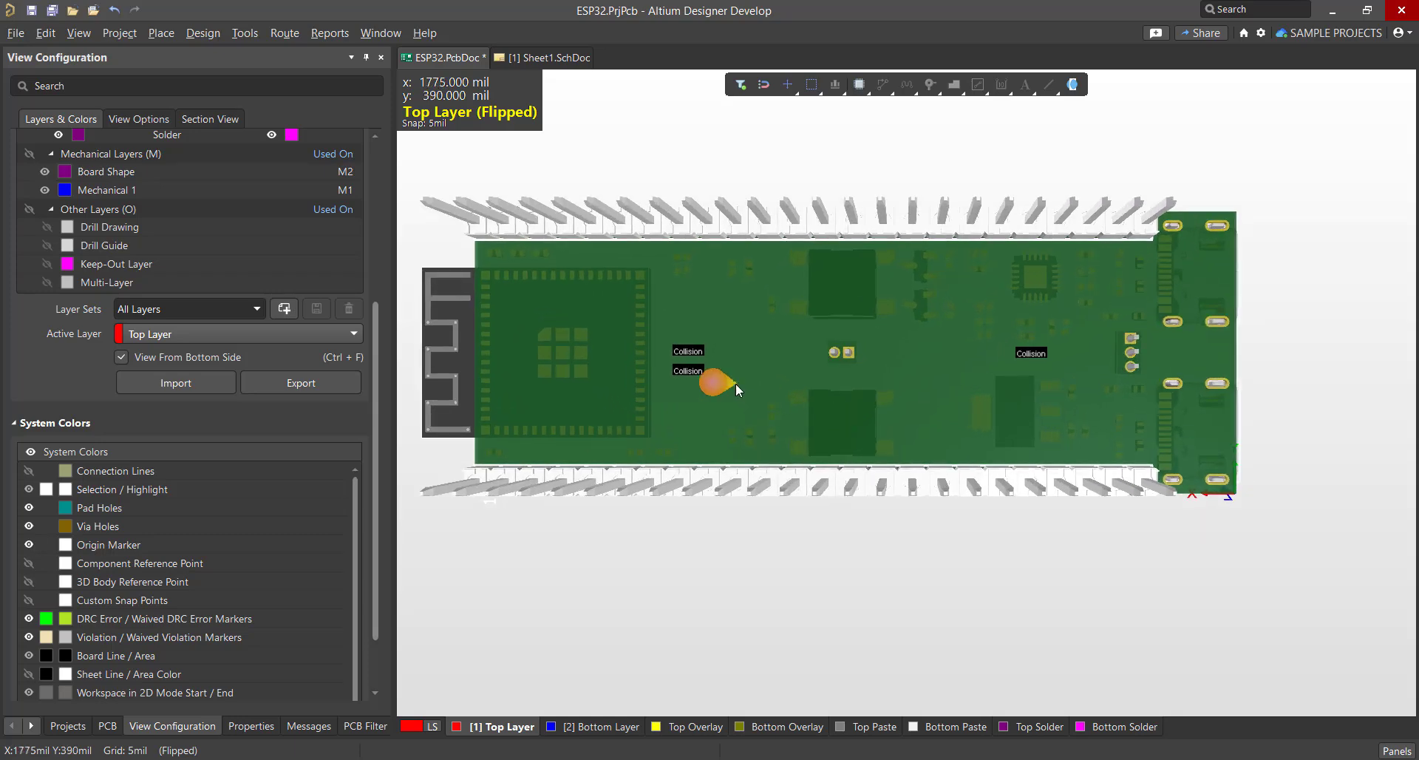
pyautogui.moveTo(739, 395); pyautogui.dragTo(774, 454, button='right')
# Flip the board back to its top side and return to the 2D layout.
pyautogui.click(79, 32)
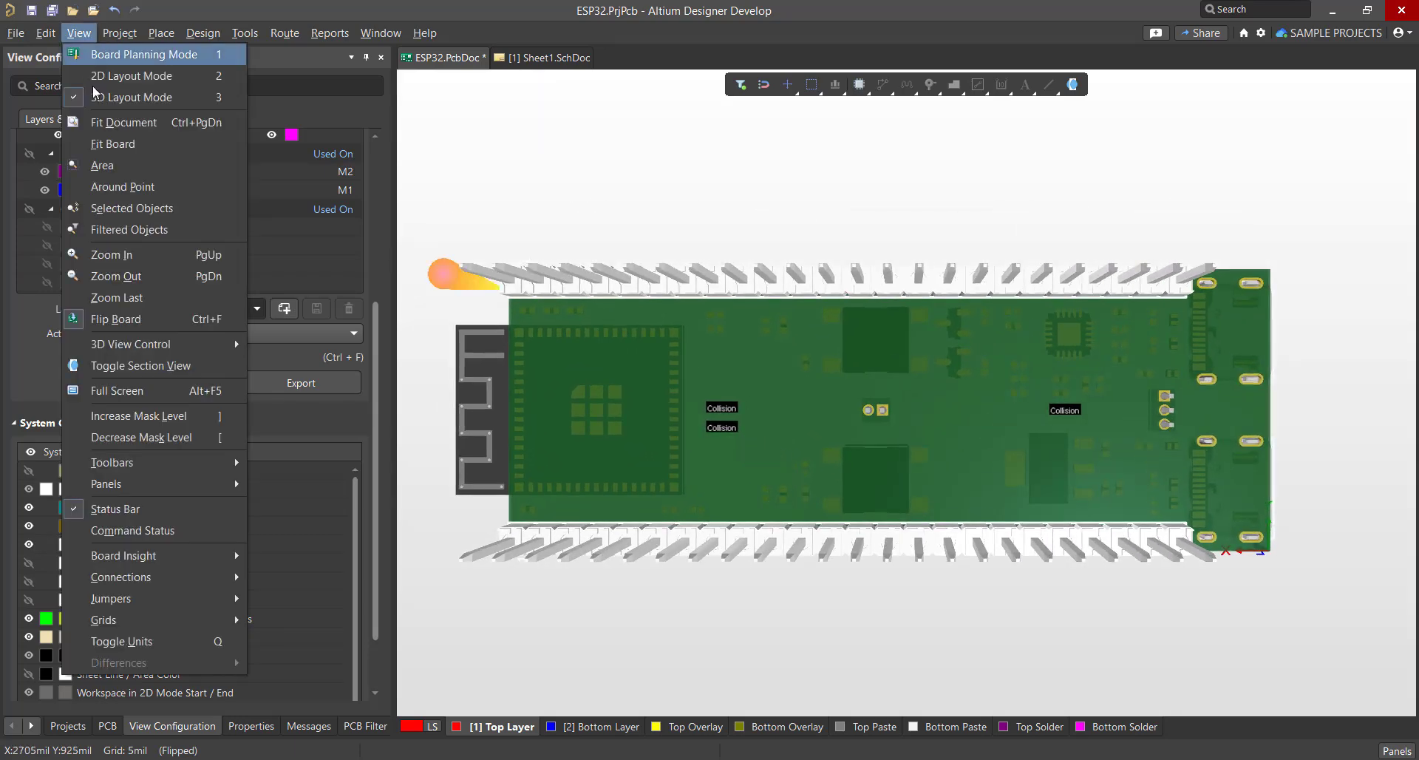
pyautogui.click(116, 319)
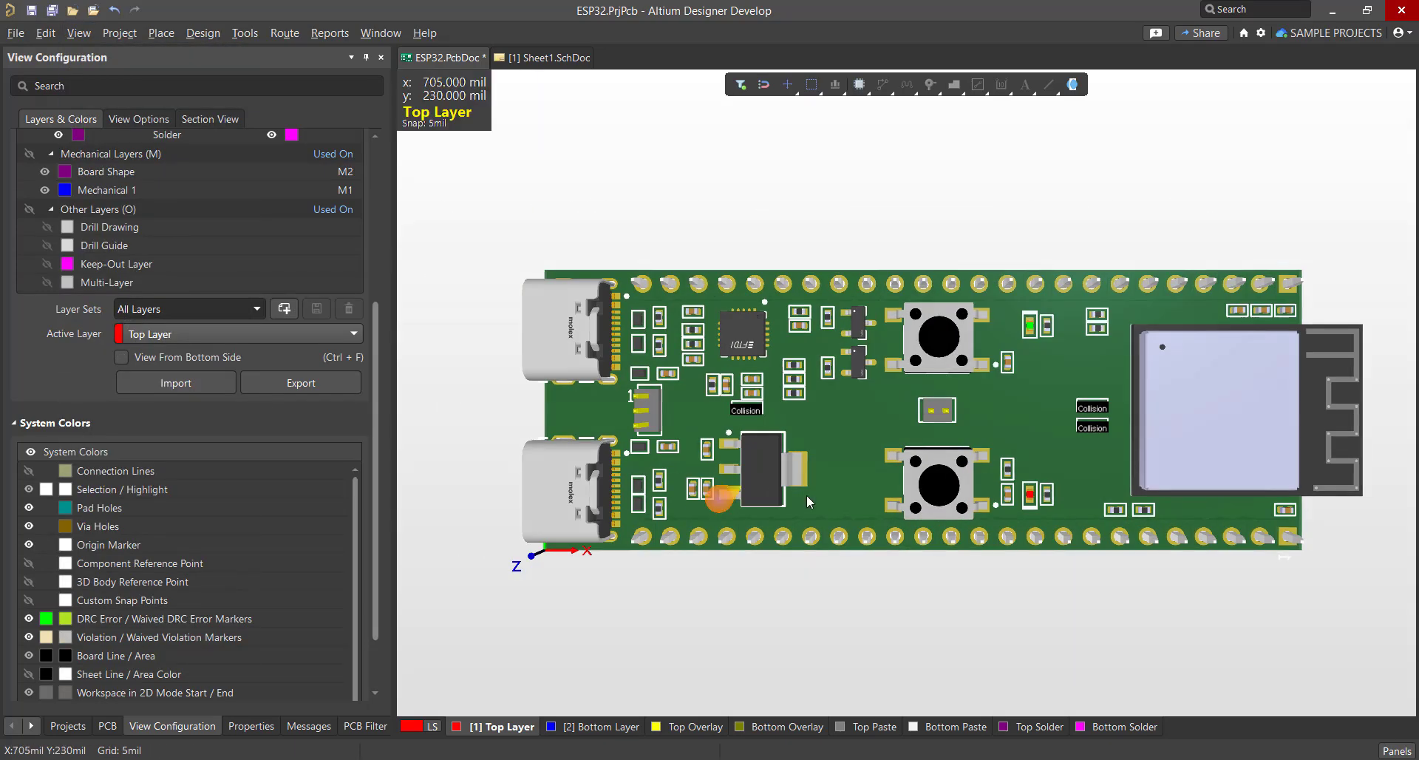
pyautogui.moveTo(845, 506); pyautogui.dragTo(830, 494, button='right')
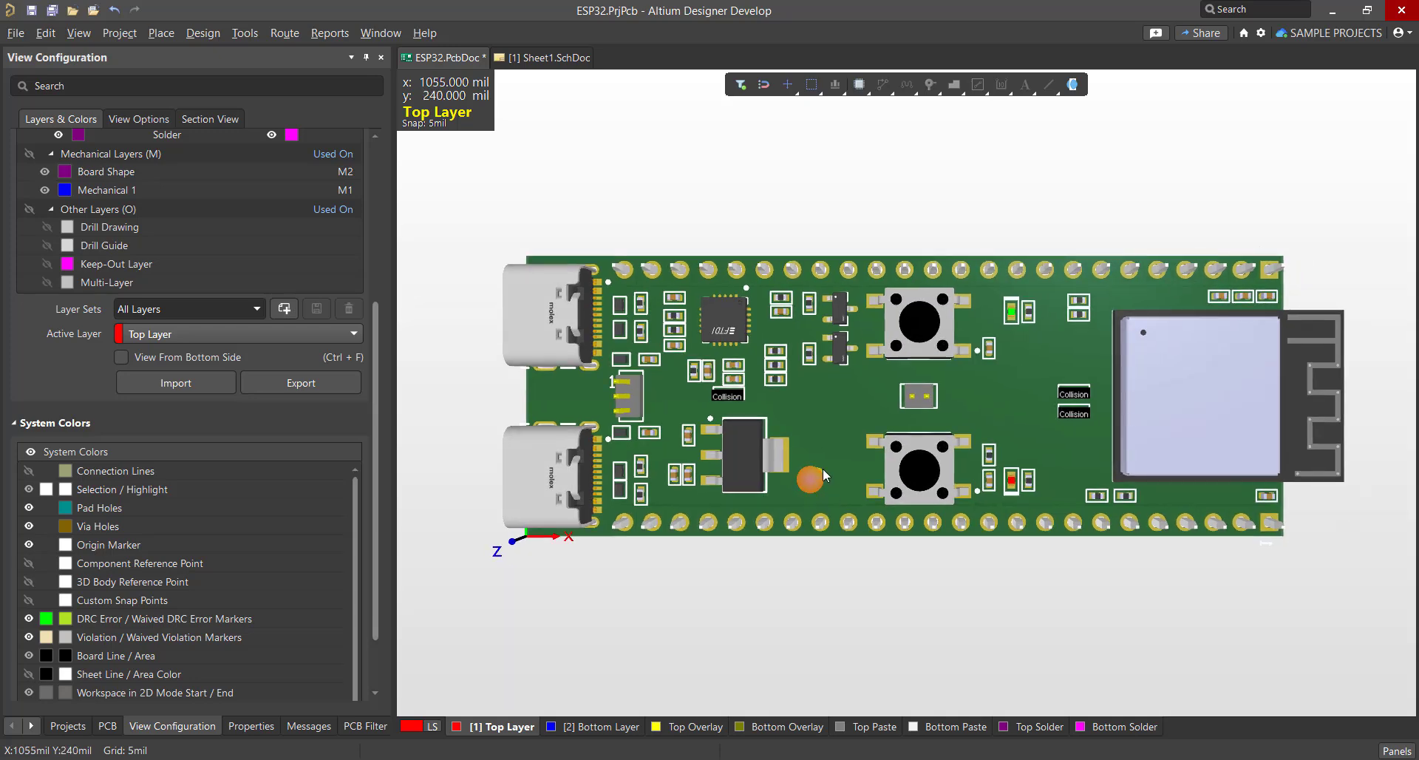
pyautogui.press('2')
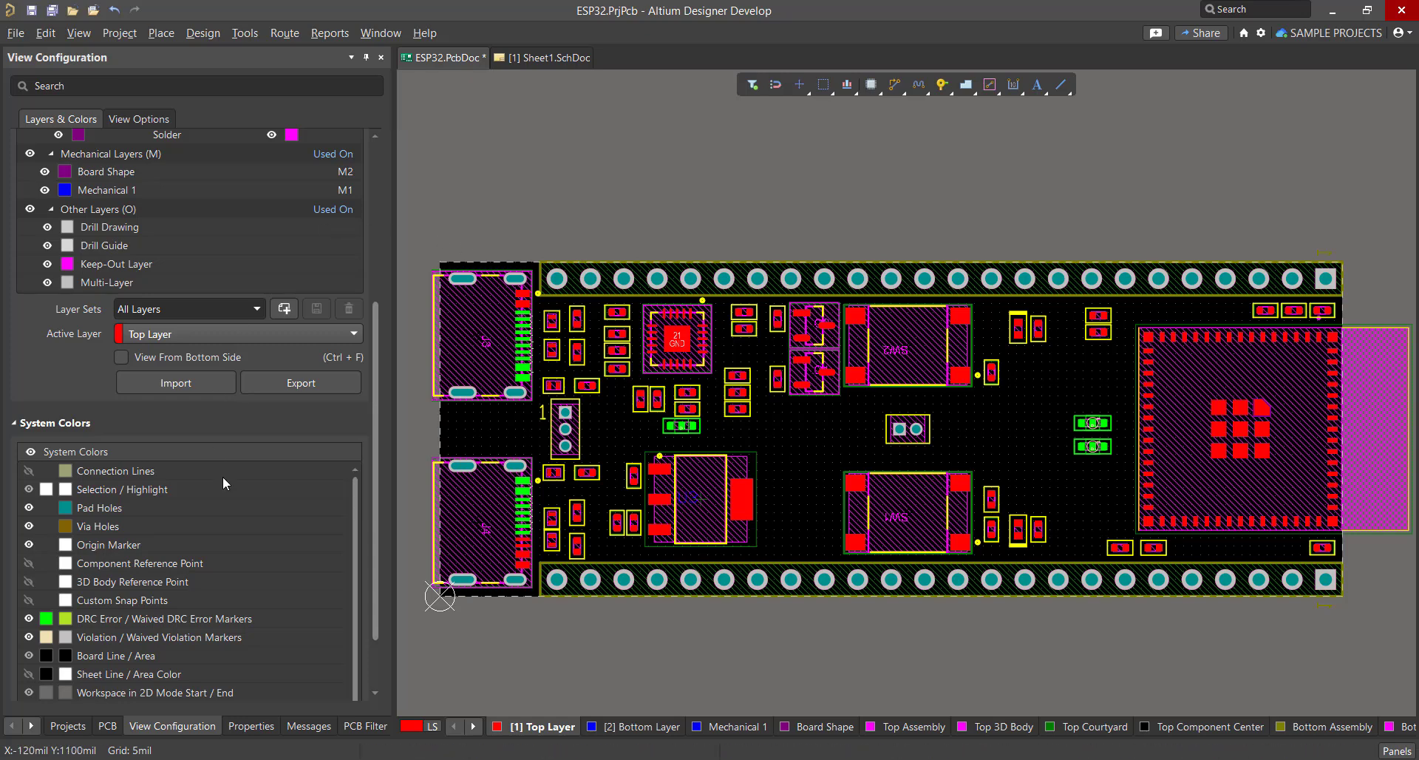
# Make the connection lines between unrouted pads visible on the board.
pyautogui.click(28, 488)
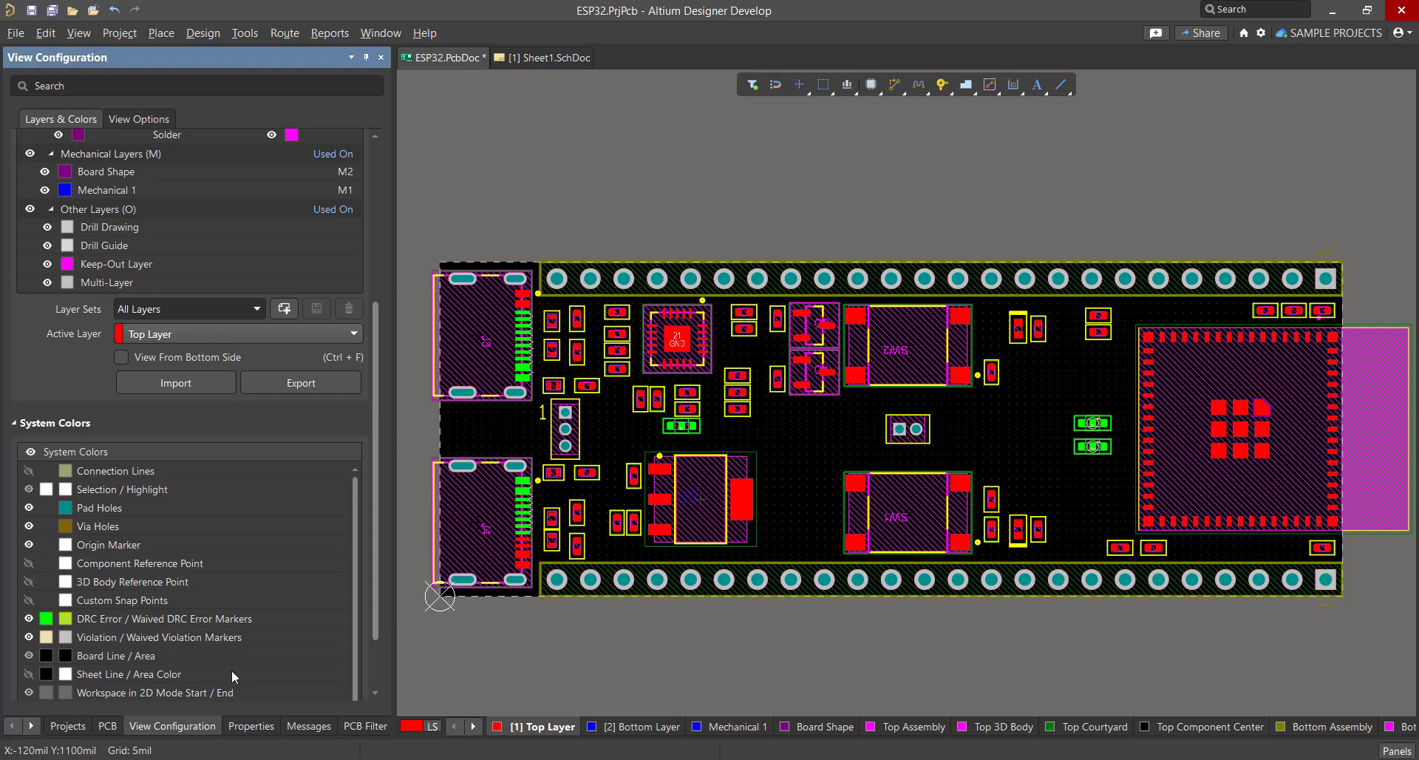
pyautogui.moveTo(371, 376)
pyautogui.mouseDown()
pyautogui.moveTo(377, 433)
pyautogui.moveTo(380, 283)
pyautogui.moveTo(377, 366)
pyautogui.mouseUp()
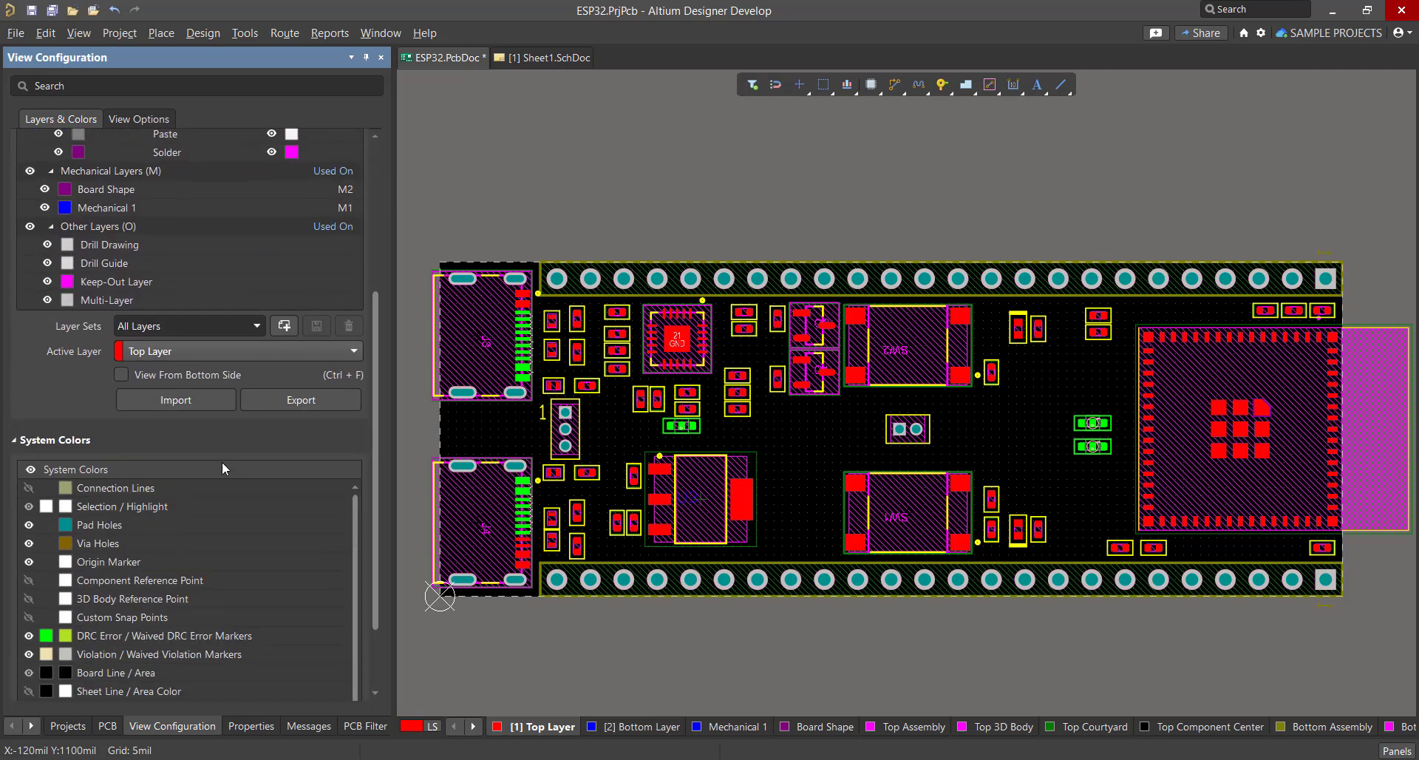
pyautogui.click(28, 489)
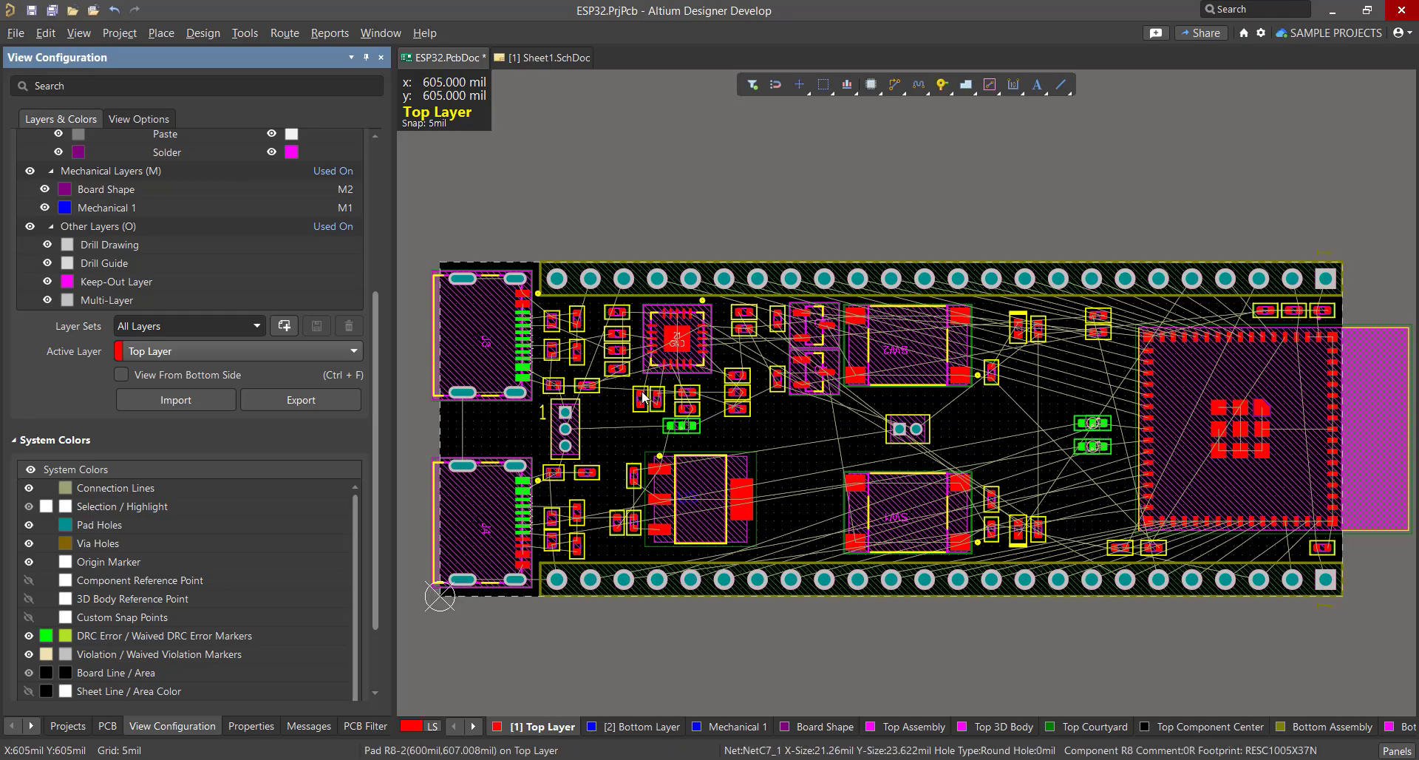
# Examine the connection lines running between the components, finishing with the whole document fitted in view.
pyautogui.keyDown('ctrl'); pyautogui.scroll(2, 645, 396); pyautogui.keyUp('ctrl')
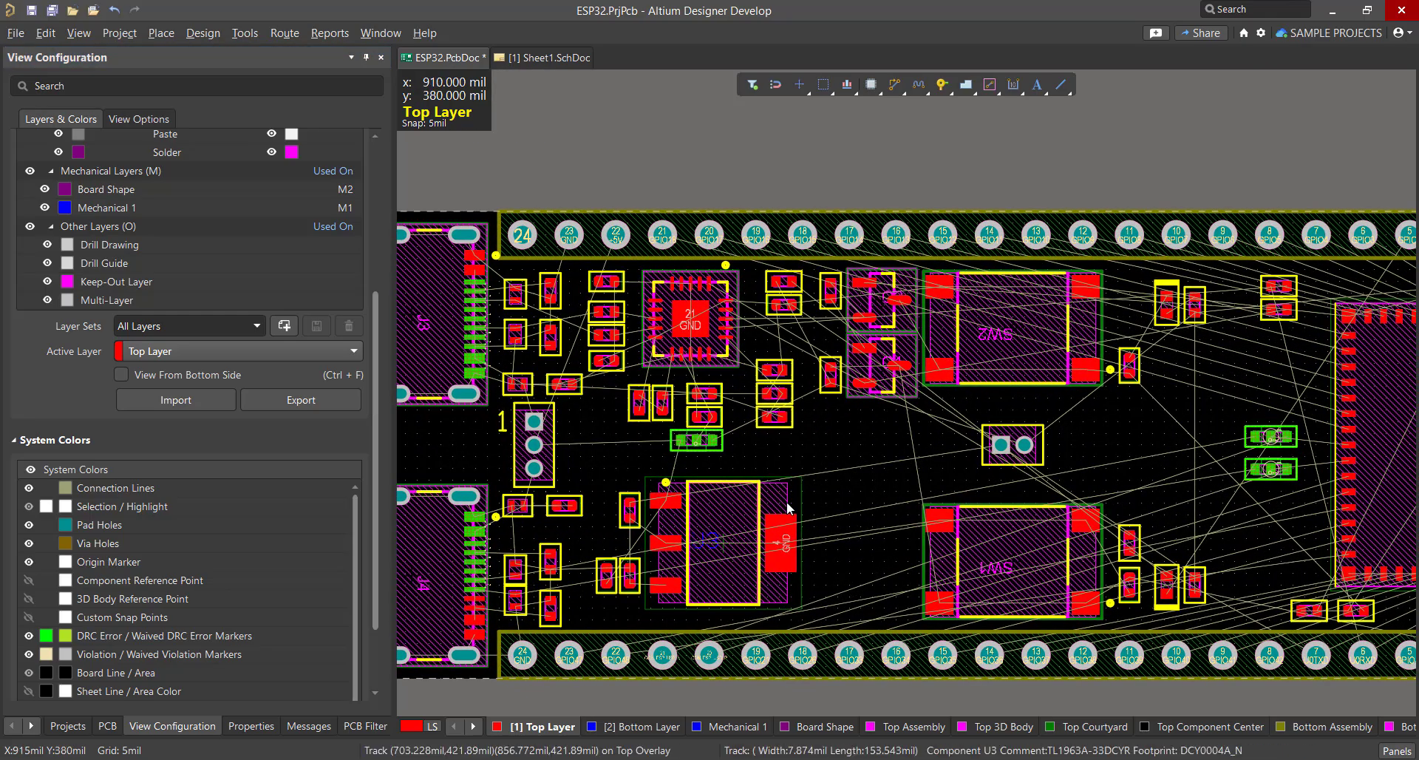
pyautogui.scroll(-3, 1135, 420)
pyautogui.keyDown('shift'); pyautogui.hscroll(3, 1134, 420); pyautogui.keyUp('shift')
pyautogui.scroll(1, 1134, 420)
pyautogui.keyDown('ctrl'); pyautogui.scroll(-2, 1135, 419); pyautogui.keyUp('ctrl')
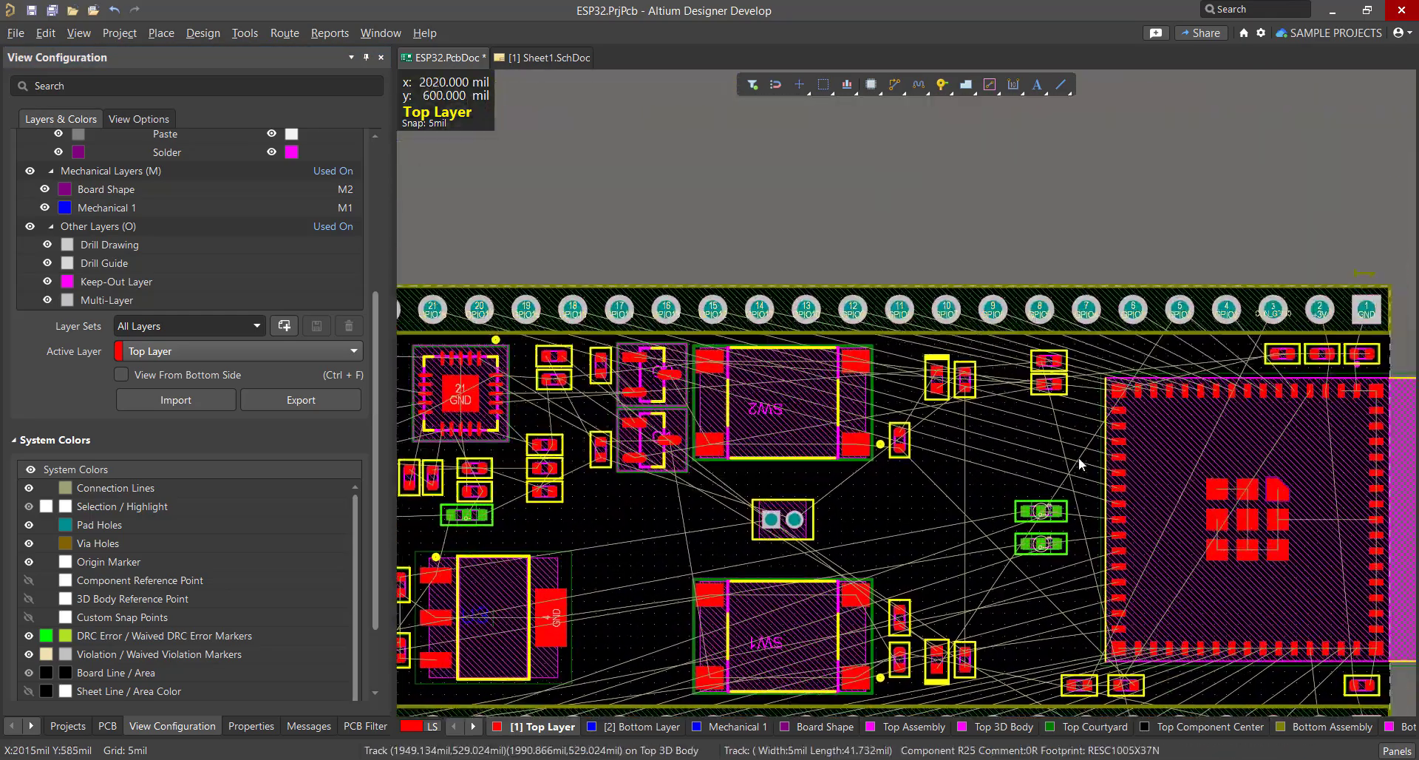
pyautogui.keyDown('ctrl'); pyautogui.scroll(4, 1001, 463); pyautogui.keyUp('ctrl')
pyautogui.keyDown('ctrl'); pyautogui.scroll(-2, 1001, 463); pyautogui.keyUp('ctrl')
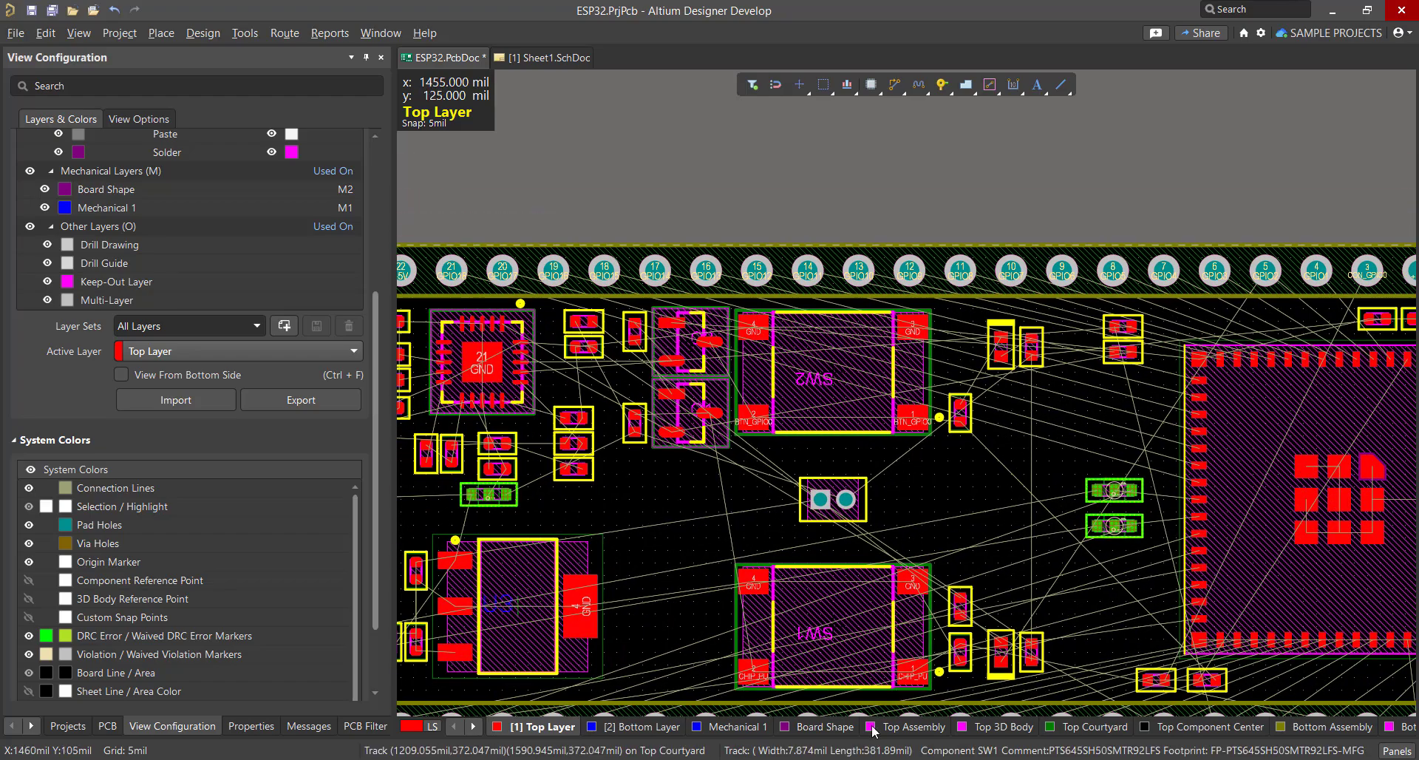
pyautogui.hotkey('ctrl', 'pagedown')
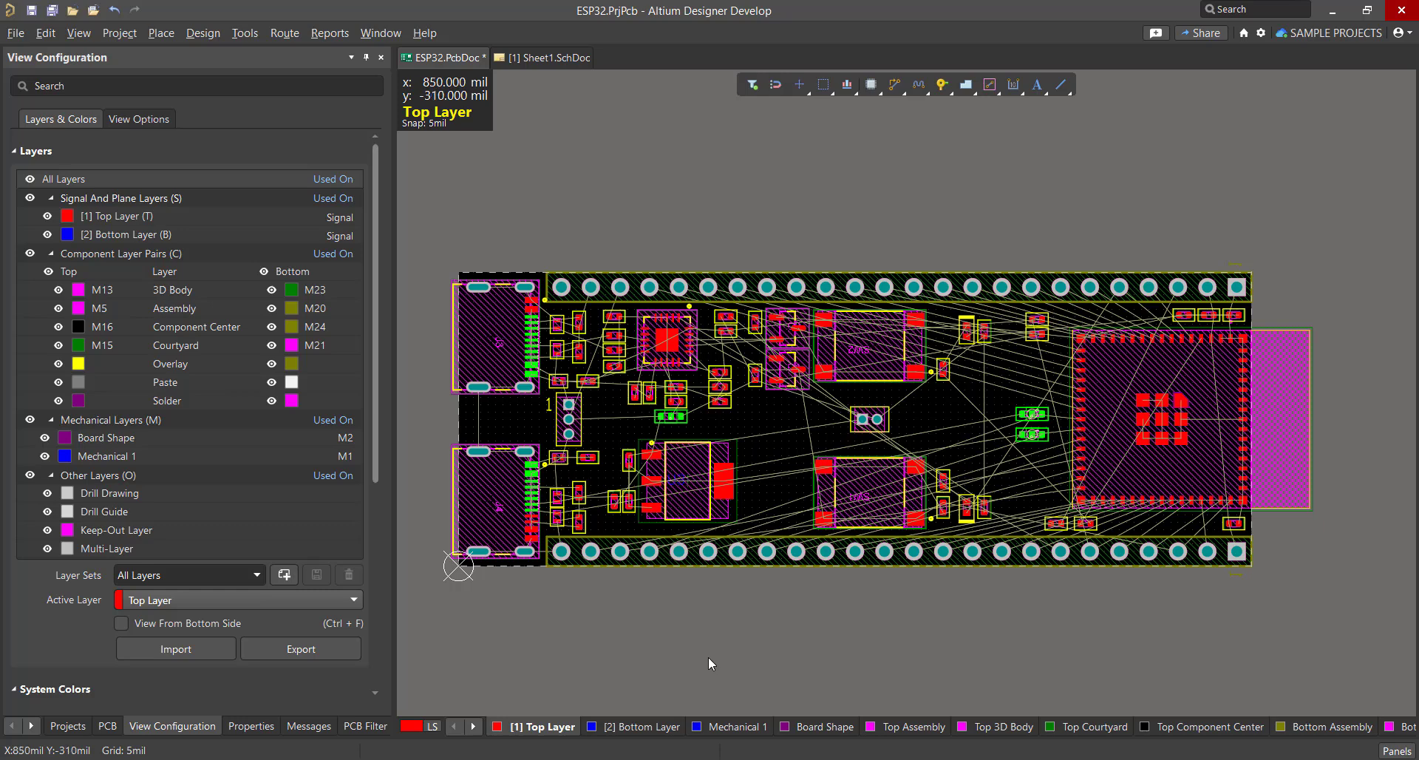
# Interactively route a 10 mil +5V_VBUS1 track on the top layer from the two-pad component's pad 2 to pad 1 of the three-pin header.
pyautogui.click(285, 37)
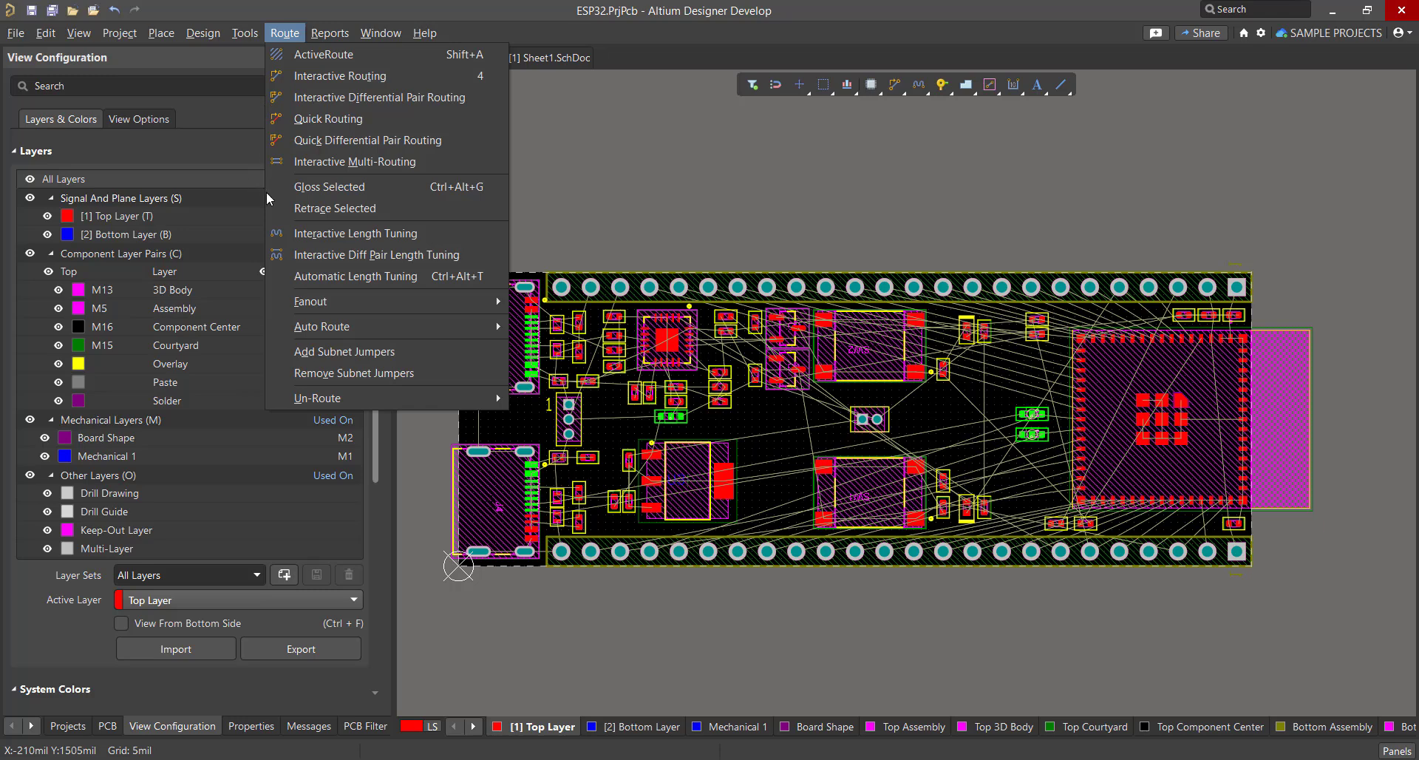
pyautogui.click(355, 76)
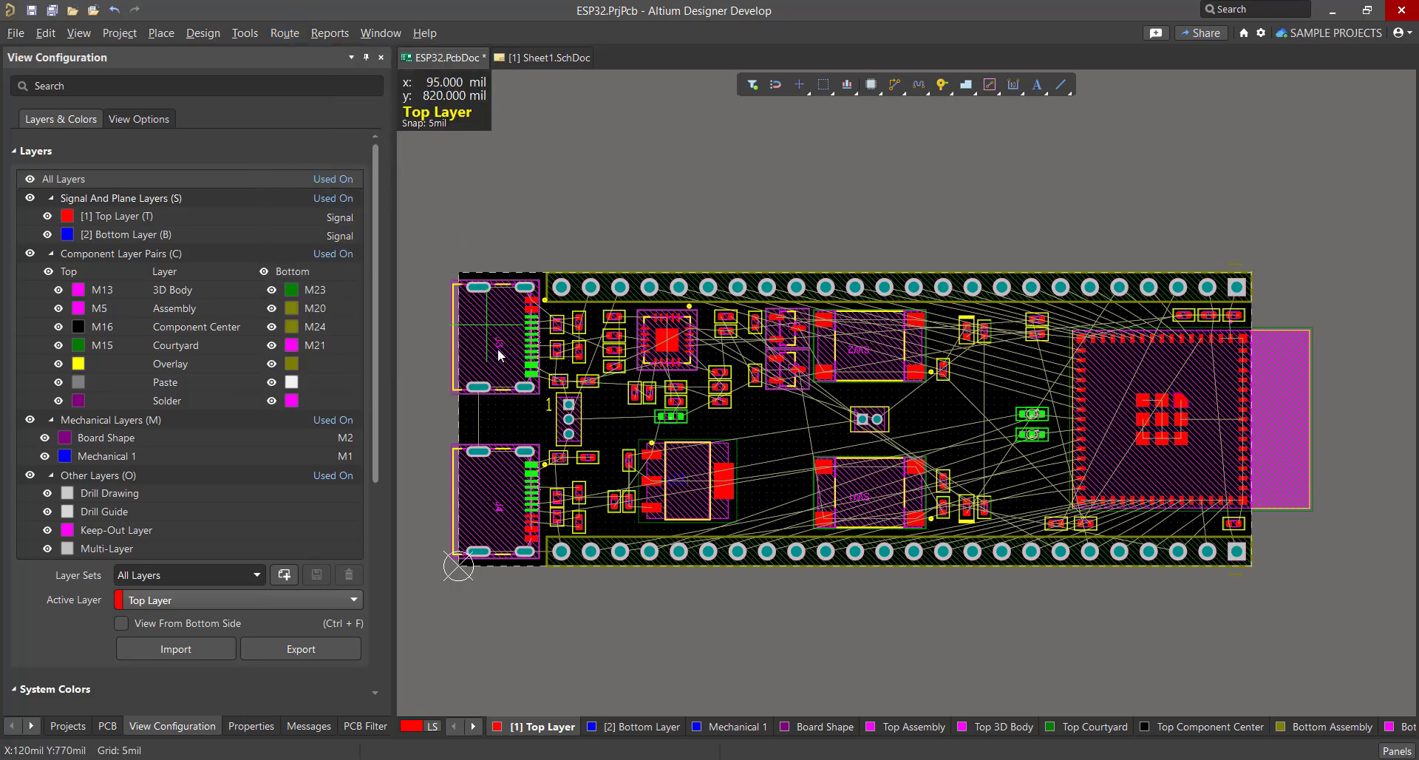
pyautogui.keyDown('ctrl'); pyautogui.scroll(5, 591, 414); pyautogui.keyUp('ctrl')
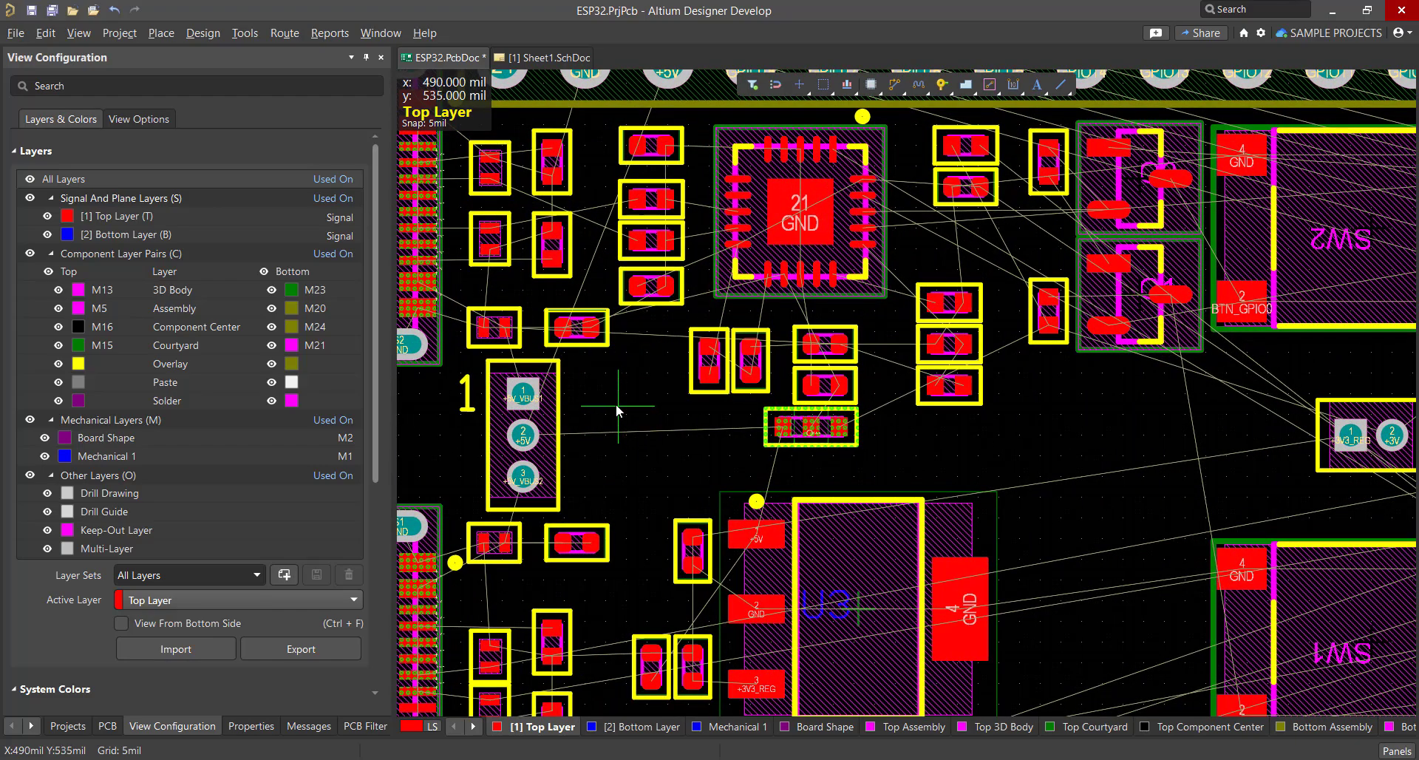
pyautogui.scroll(-3, 620, 437)
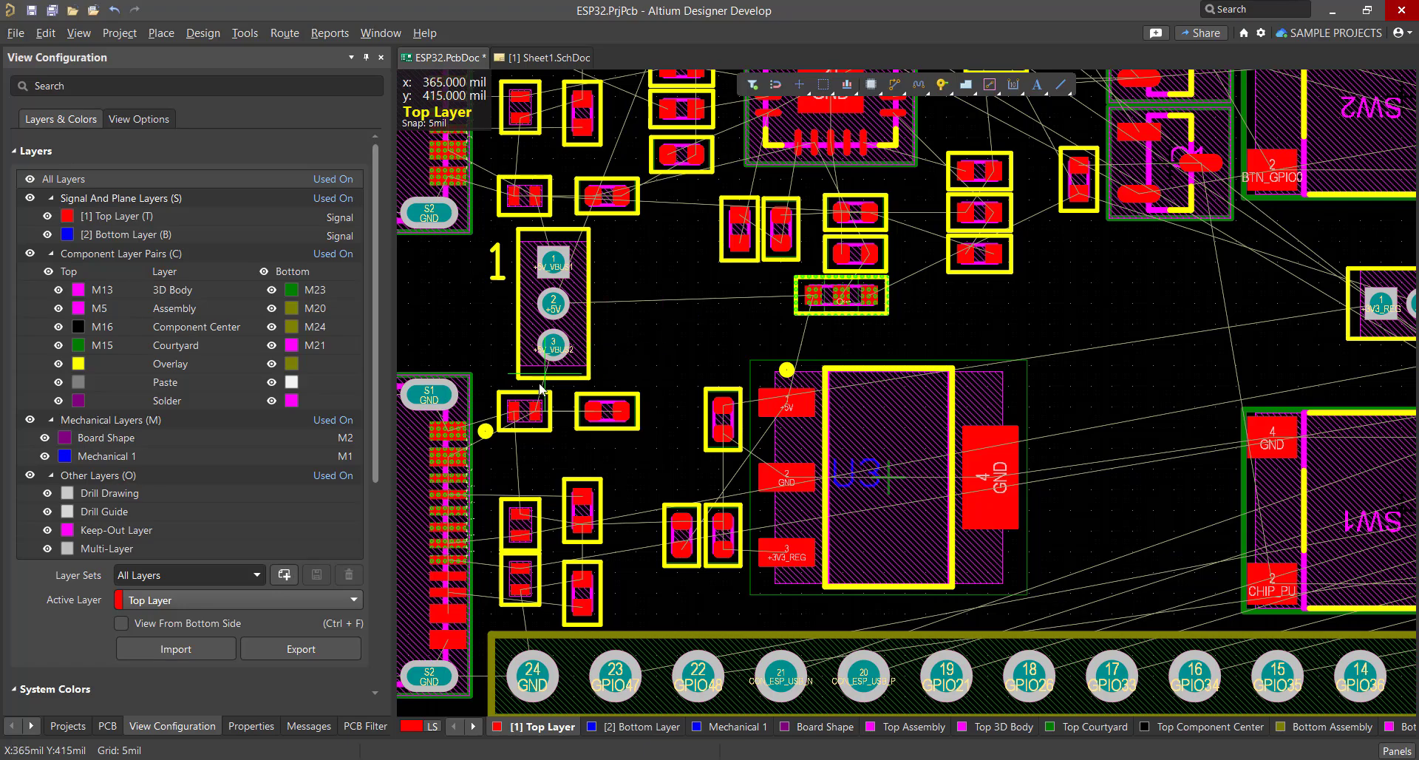
pyautogui.keyDown('ctrl'); pyautogui.scroll(5, 541, 388); pyautogui.keyUp('ctrl')
pyautogui.keyDown('ctrl'); pyautogui.scroll(-4, 562, 414); pyautogui.keyUp('ctrl')
pyautogui.keyDown('ctrl'); pyautogui.scroll(2, 595, 491); pyautogui.keyUp('ctrl')
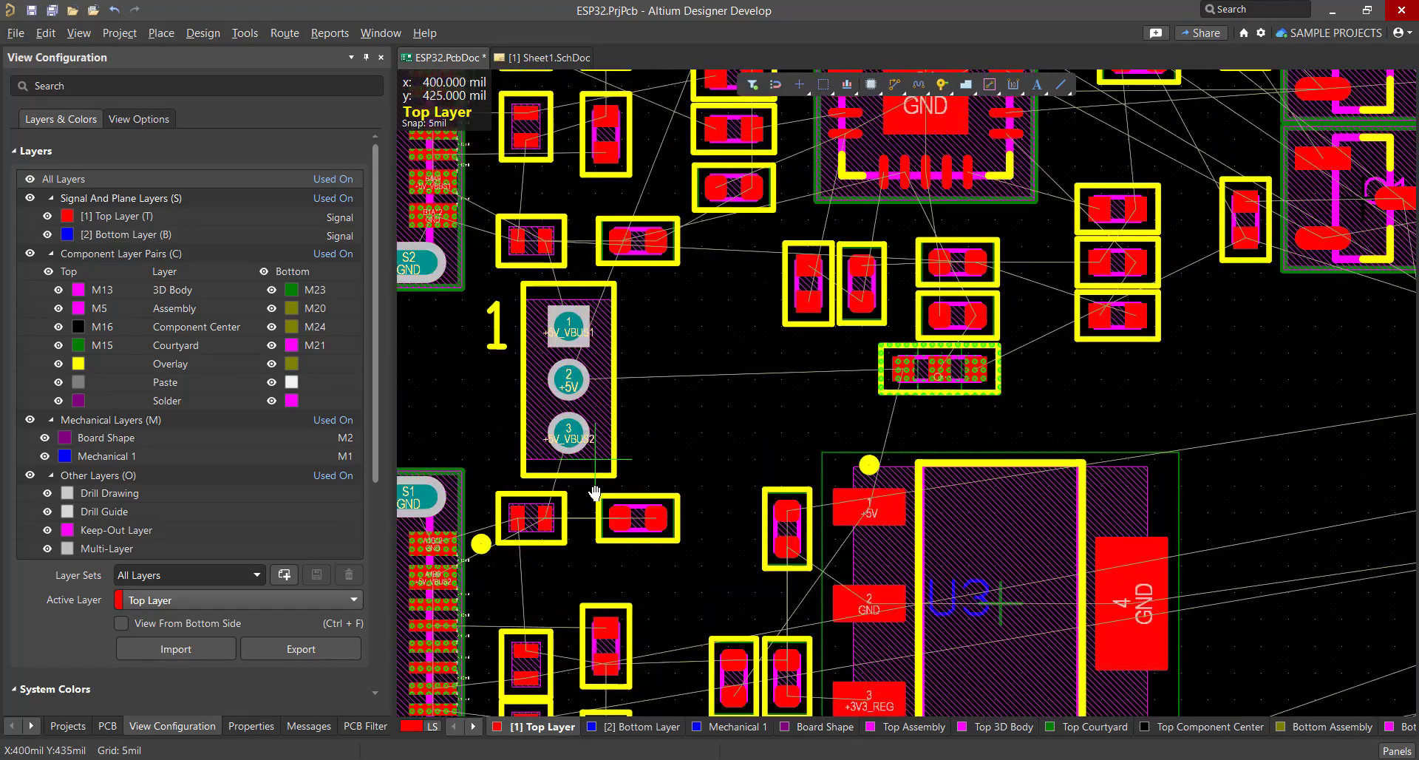
pyautogui.keyDown('ctrl'); pyautogui.scroll(4, 596, 492); pyautogui.keyUp('ctrl')
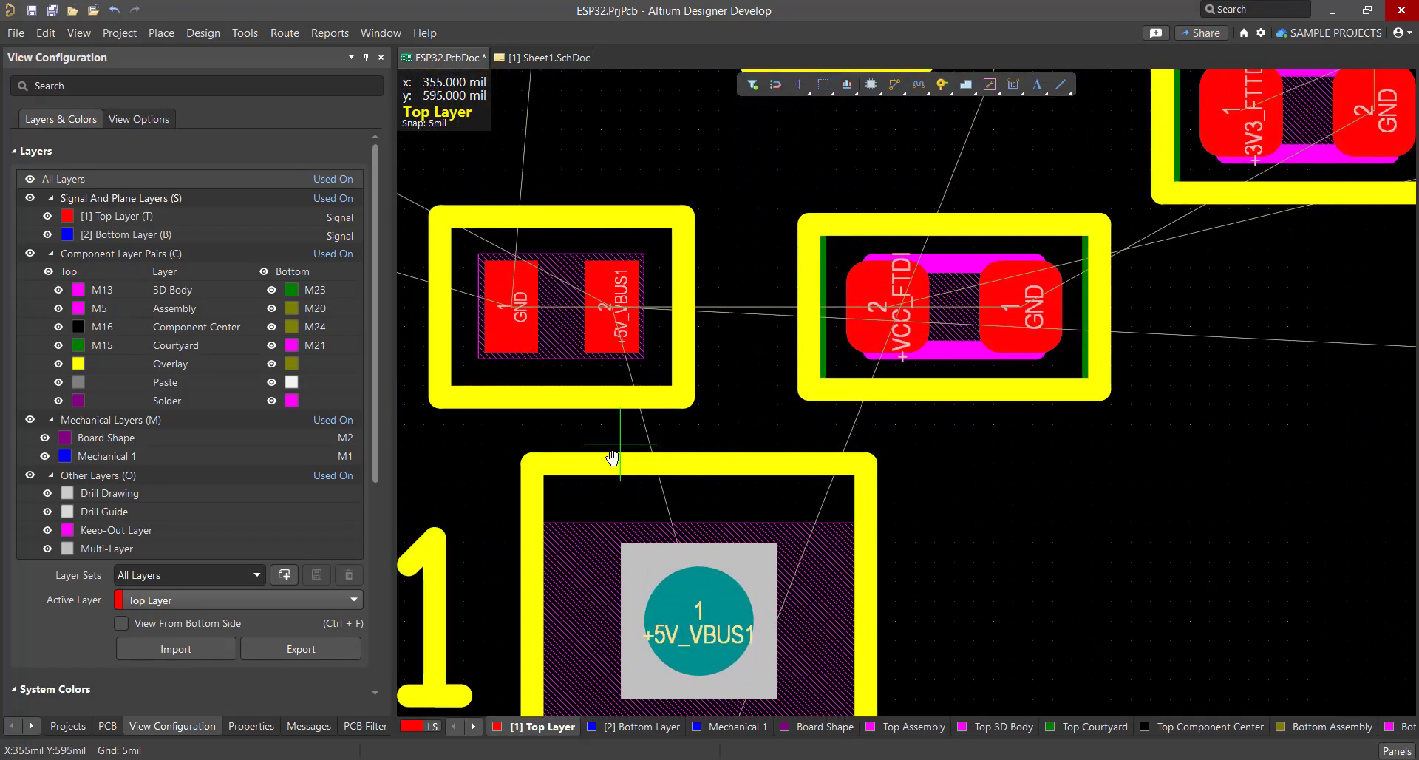
pyautogui.click(597, 336)
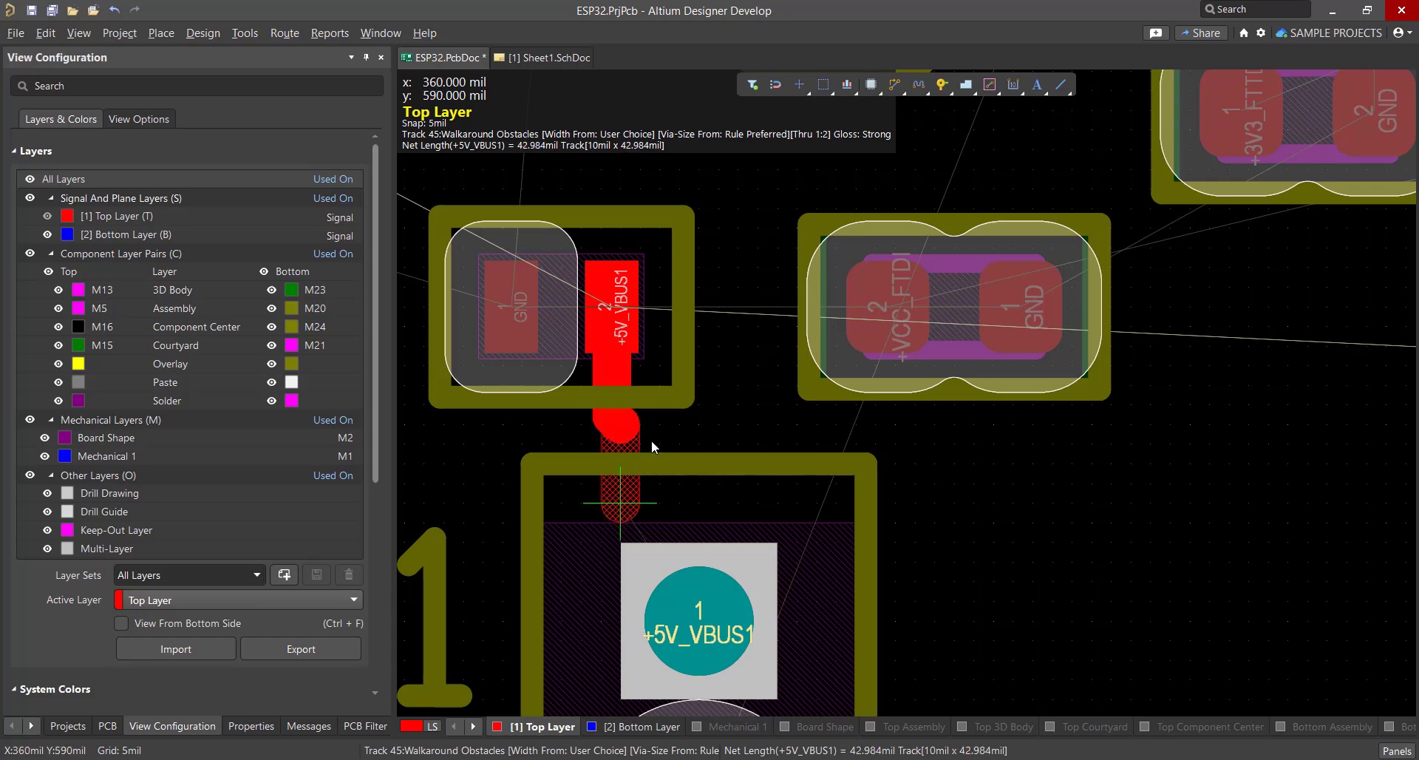
pyautogui.click(652, 467)
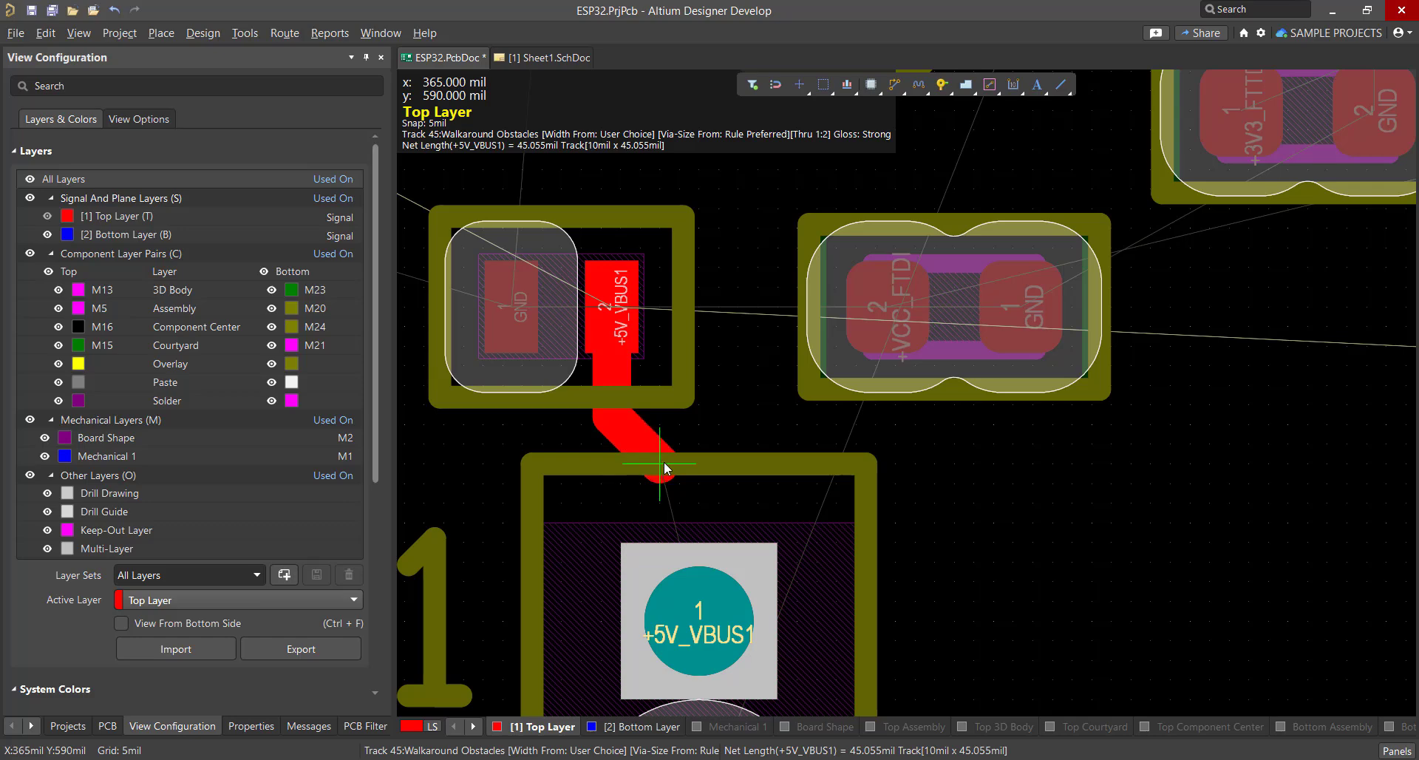
pyautogui.click(663, 465)
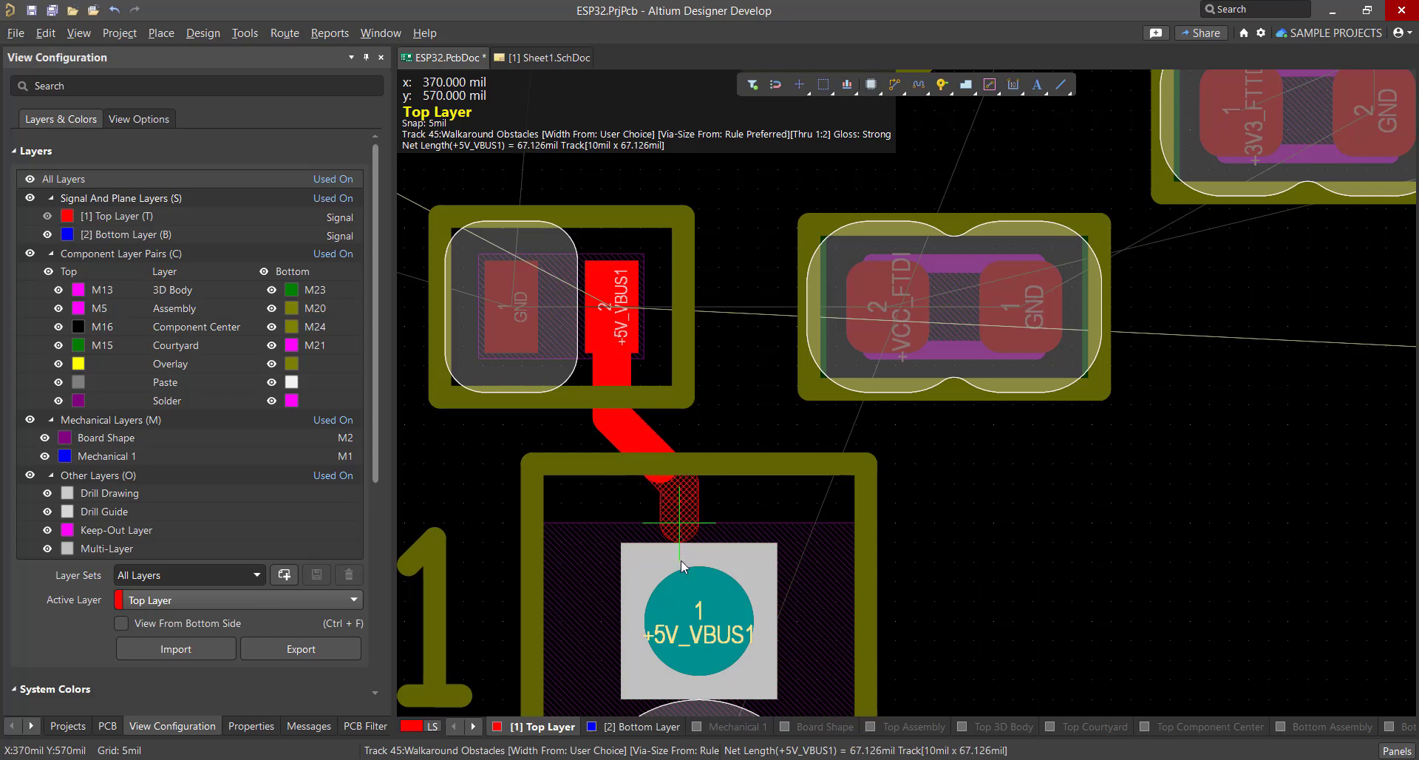
pyautogui.click(699, 633)
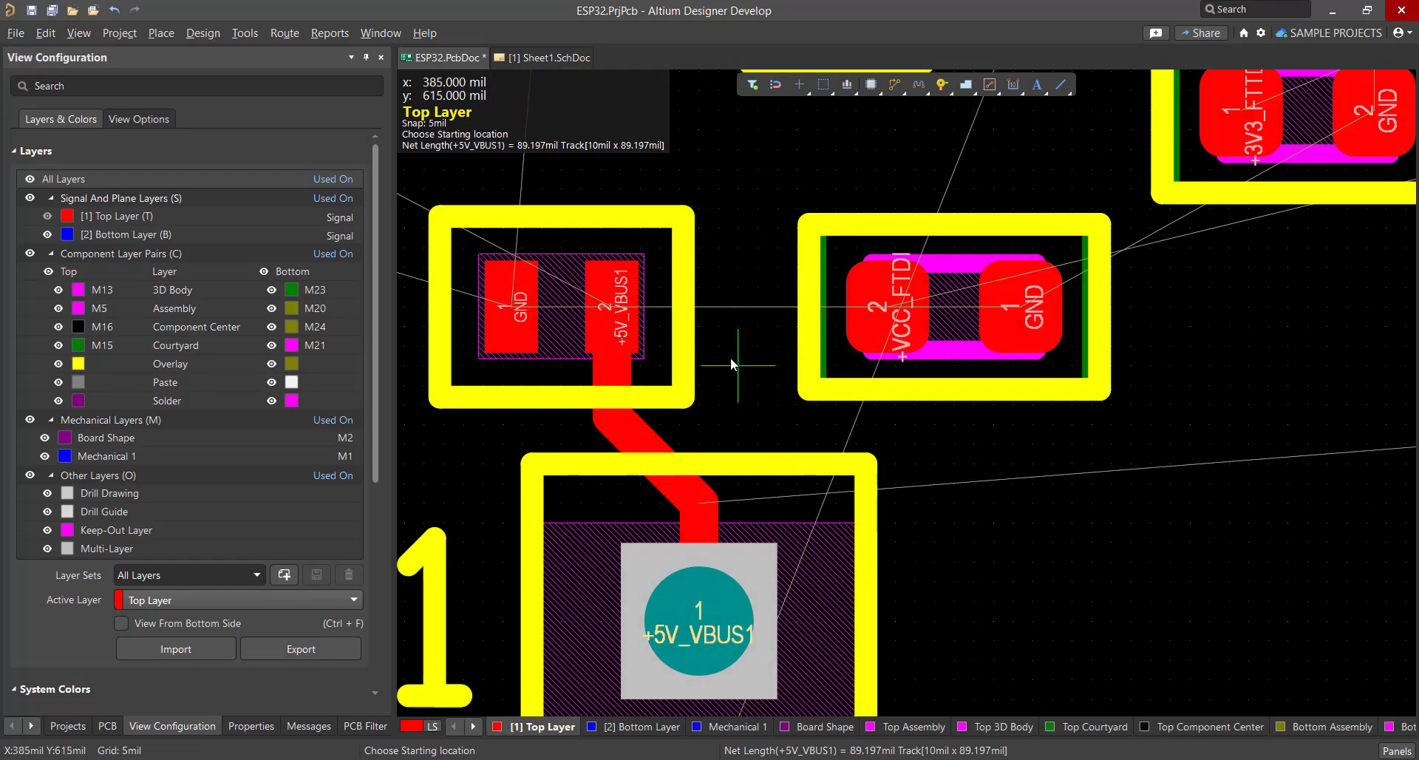
pyautogui.press('Escape')
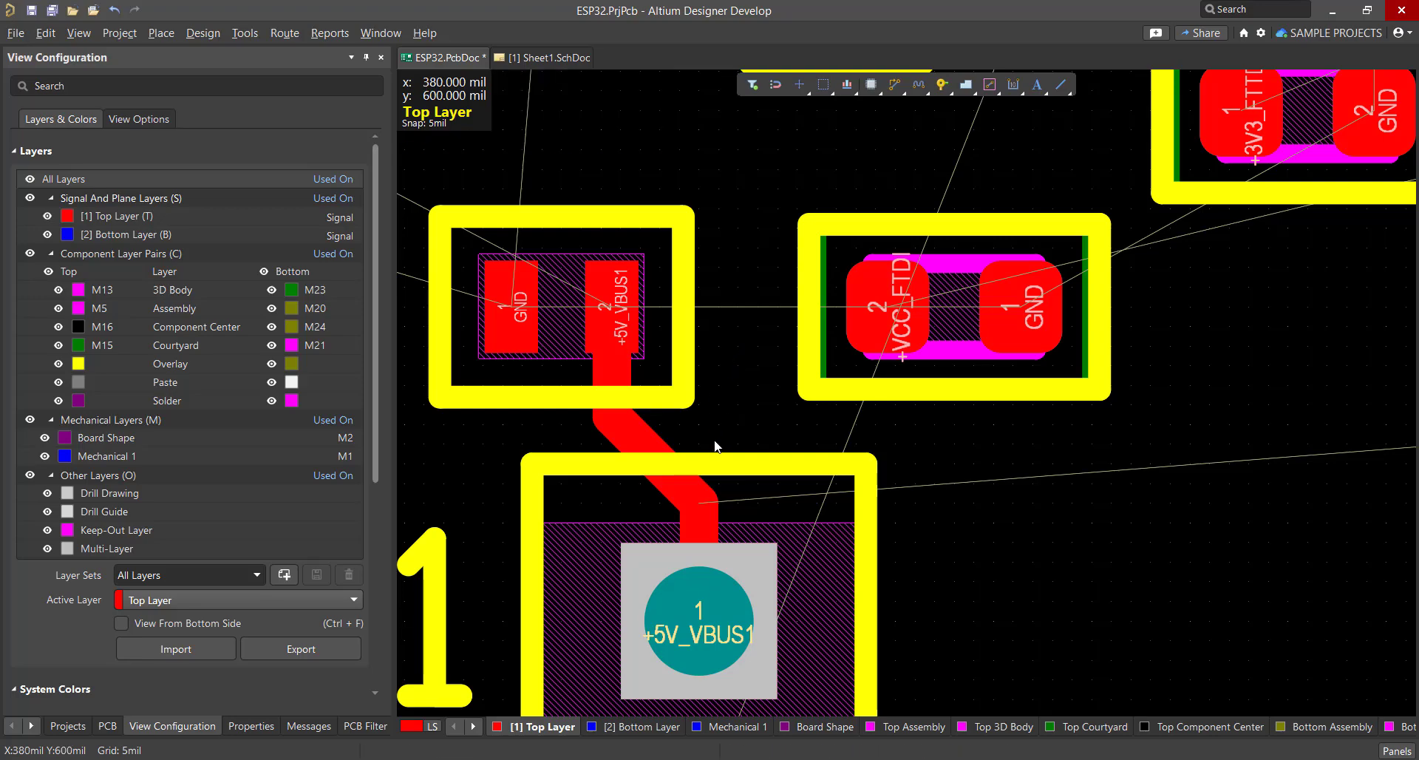
# Switch the active layer back and forth between Bottom Layer and Top Layer, finishing on Top Layer.
pyautogui.moveTo(697, 447); pyautogui.dragTo(633, 449, button='right')
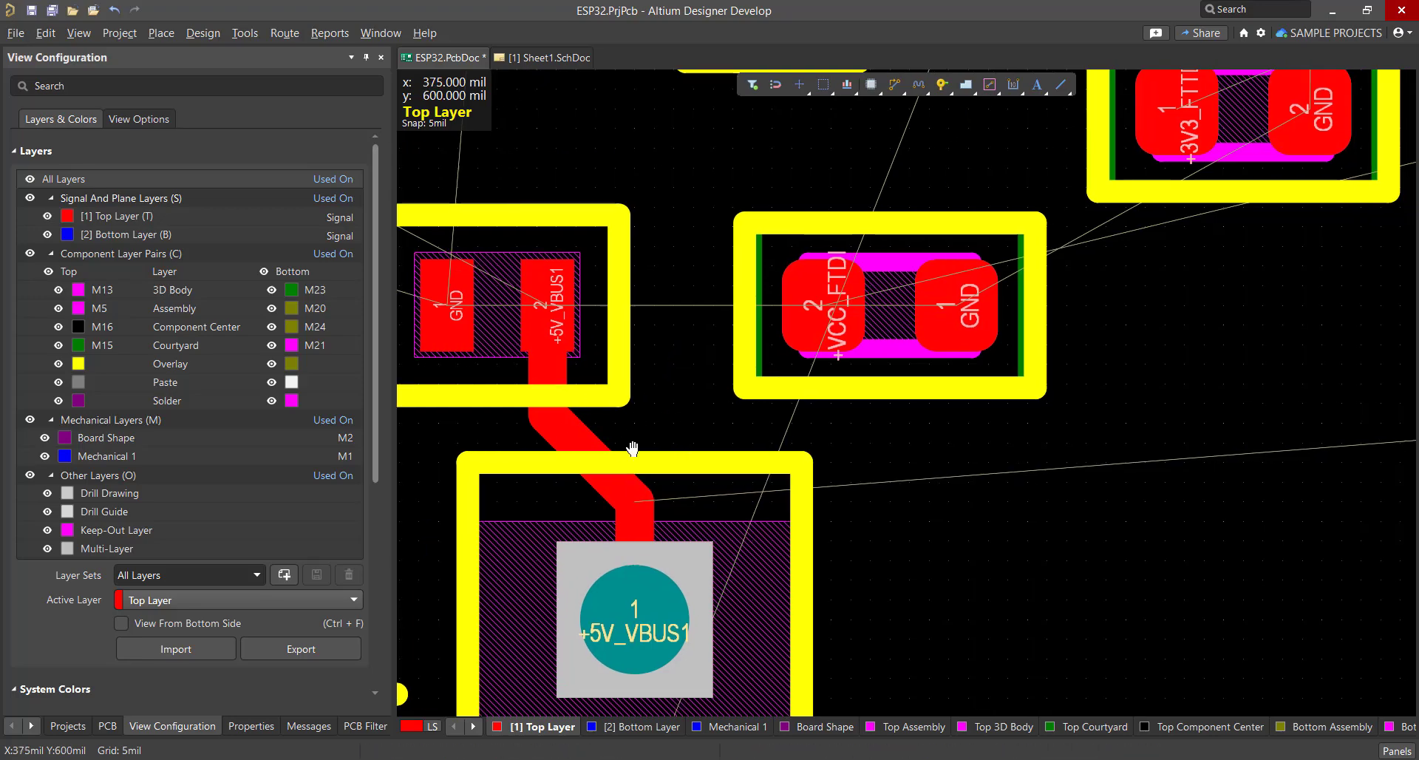
pyautogui.keyDown('ctrl'); pyautogui.scroll(-5, 632, 449); pyautogui.keyUp('ctrl')
pyautogui.keyDown('ctrl'); pyautogui.scroll(4, 594, 479); pyautogui.keyUp('ctrl')
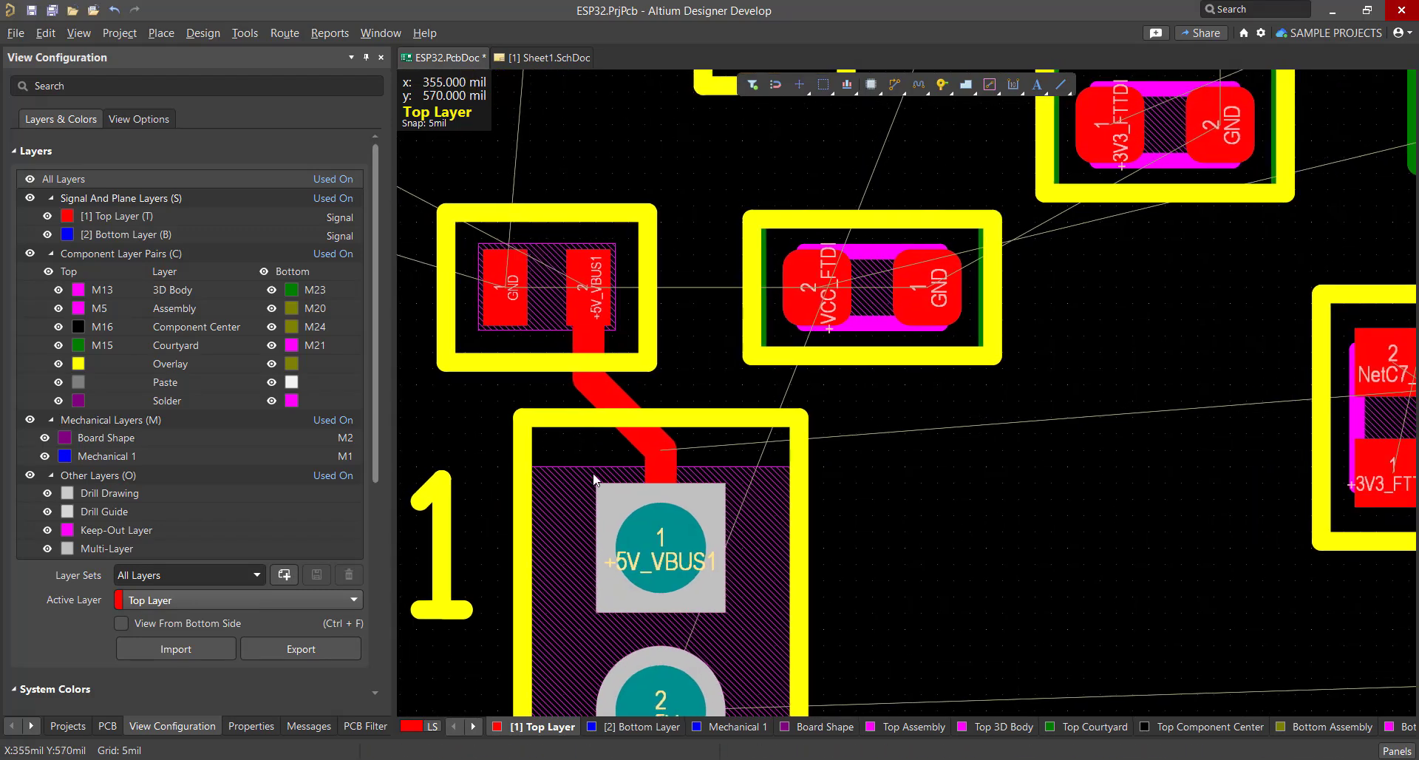
pyautogui.keyDown('ctrl'); pyautogui.scroll(2, 593, 479); pyautogui.keyUp('ctrl')
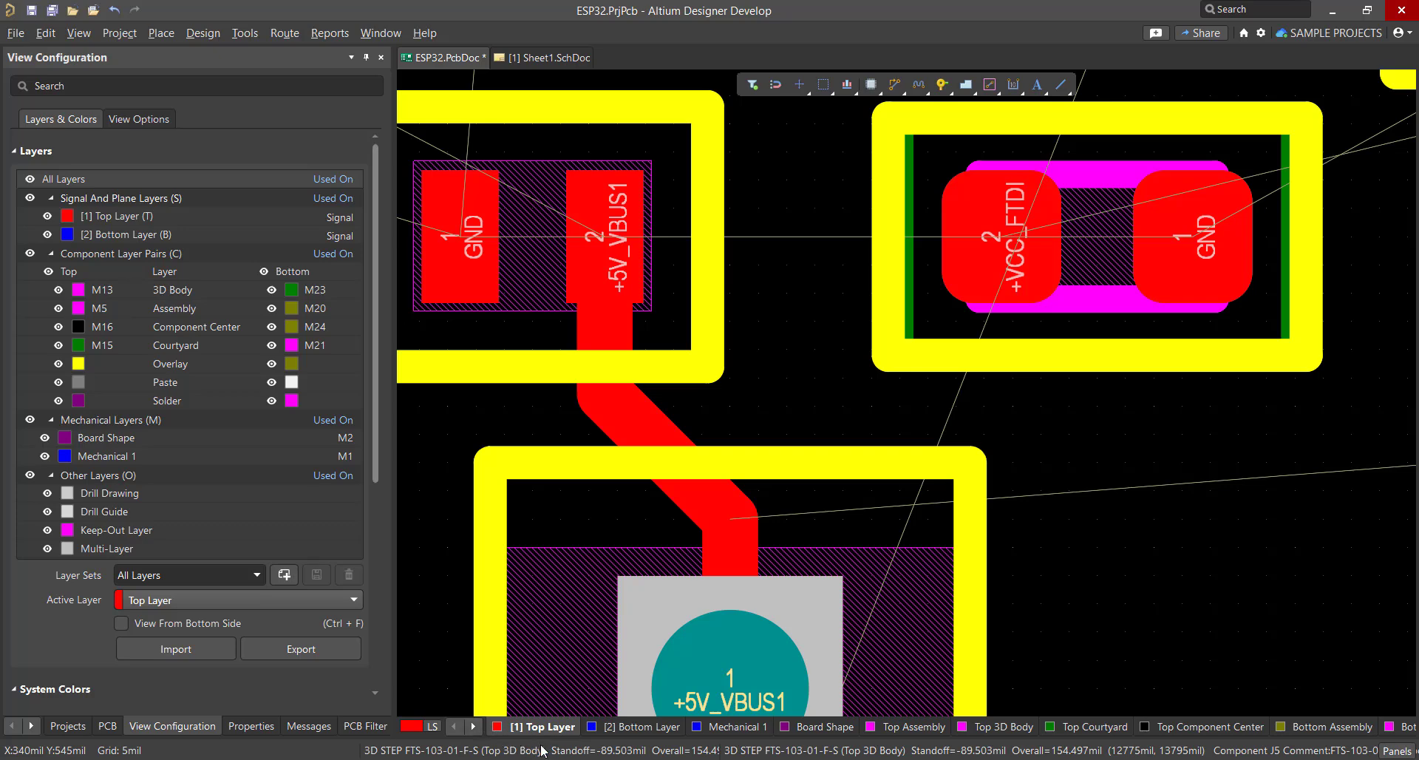
pyautogui.click(610, 728)
pyautogui.click(535, 728)
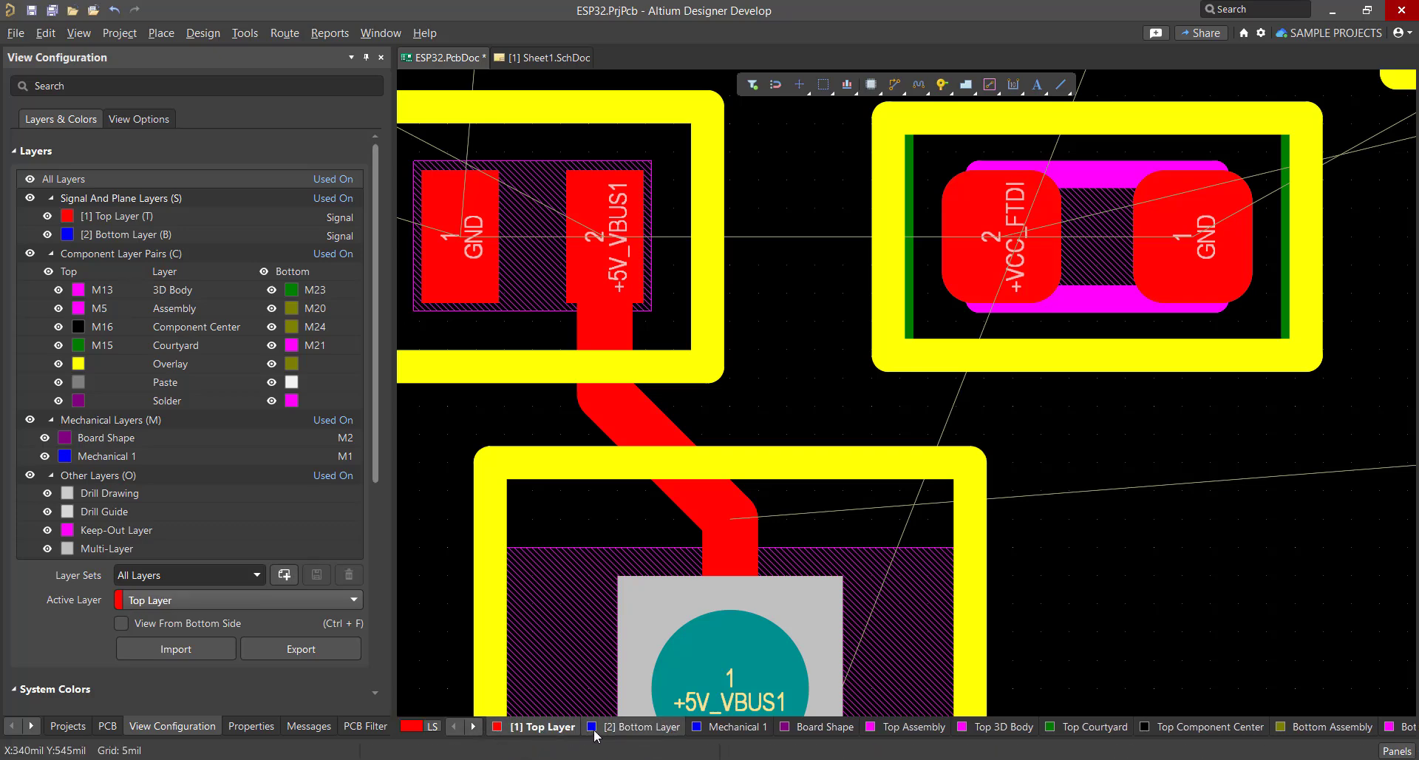
pyautogui.click(593, 730)
pyautogui.click(535, 728)
pyautogui.click(606, 727)
pyautogui.click(537, 727)
pyautogui.click(606, 728)
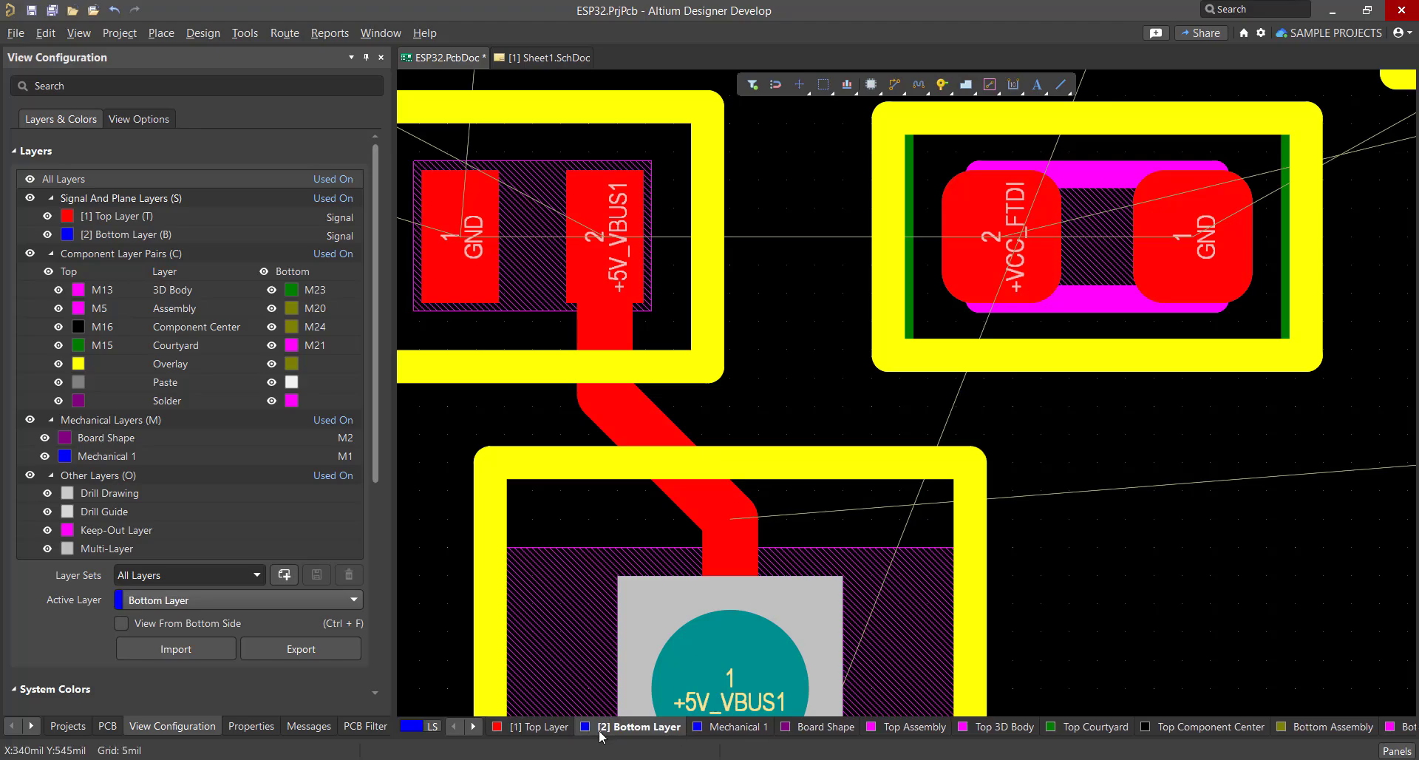
pyautogui.click(536, 729)
# Open the Layer Stack Manager for the ESP32 board.
pyautogui.keyDown('ctrl'); pyautogui.scroll(-8, 568, 589); pyautogui.keyUp('ctrl')
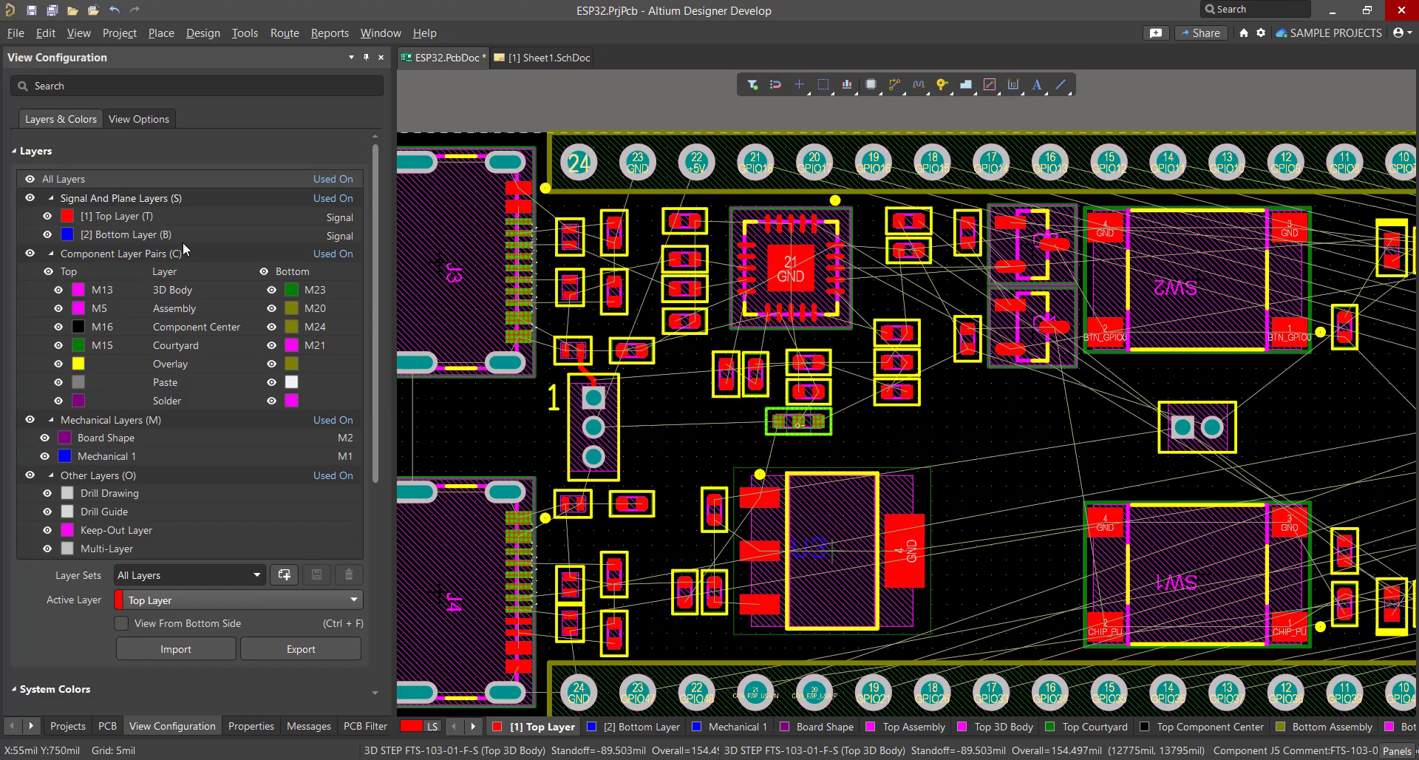
pyautogui.moveTo(666, 476); pyautogui.dragTo(660, 434, button='right')
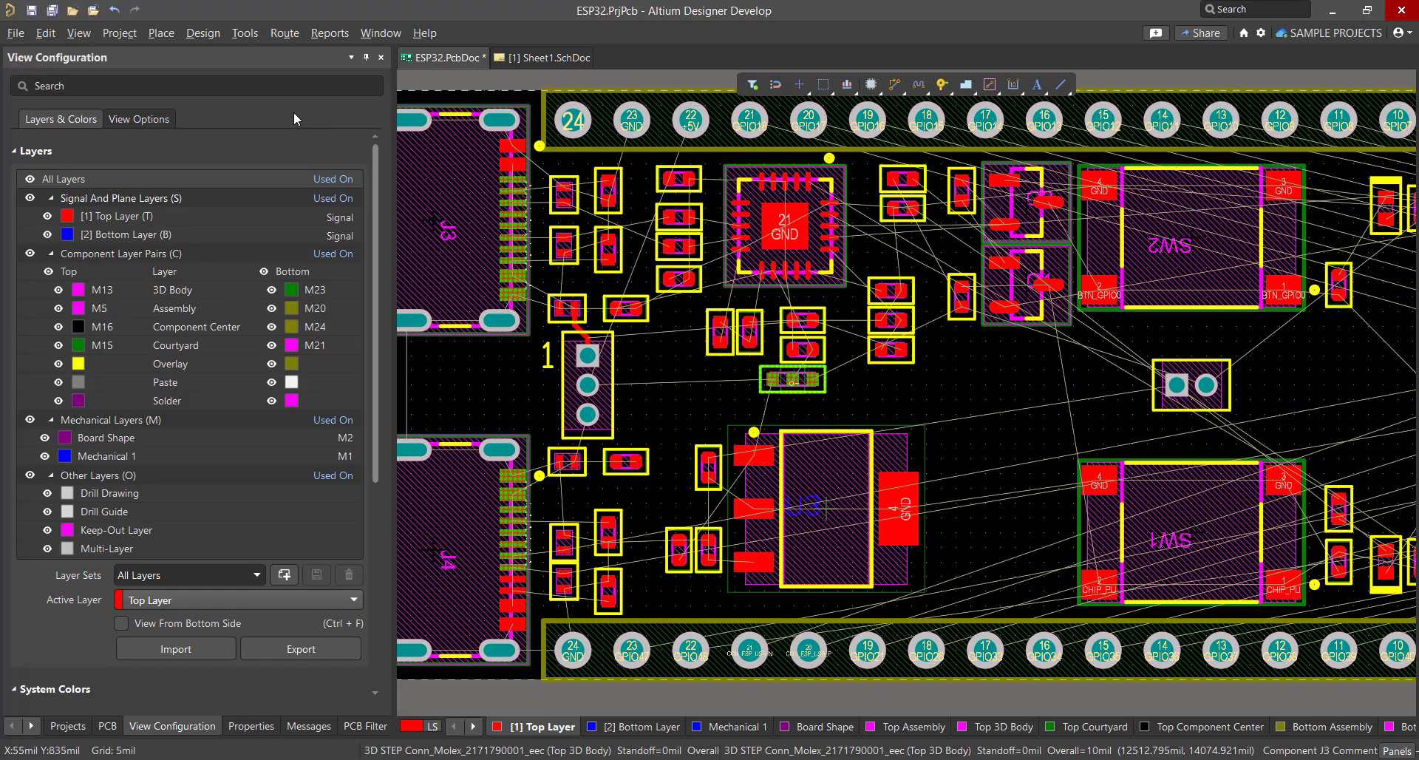
pyautogui.click(204, 33)
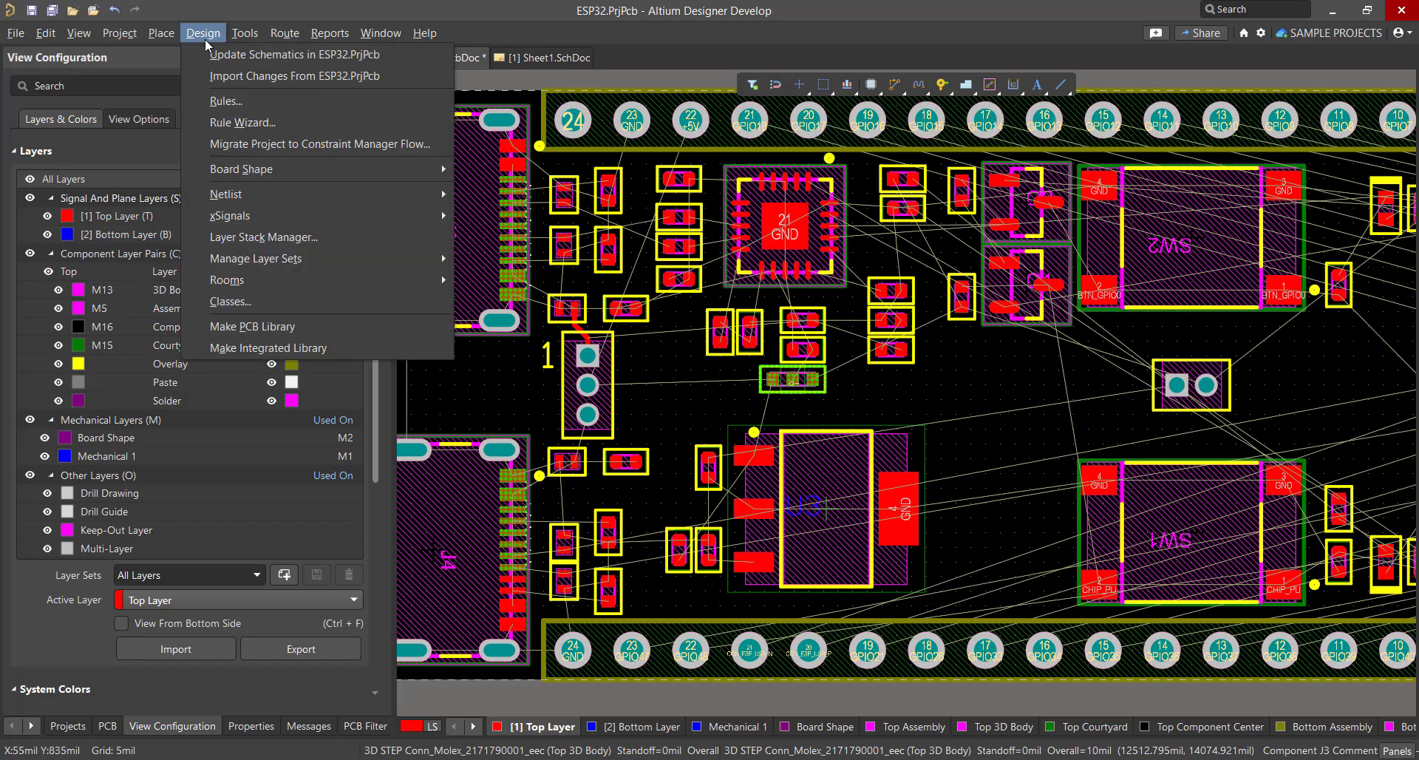
pyautogui.click(263, 236)
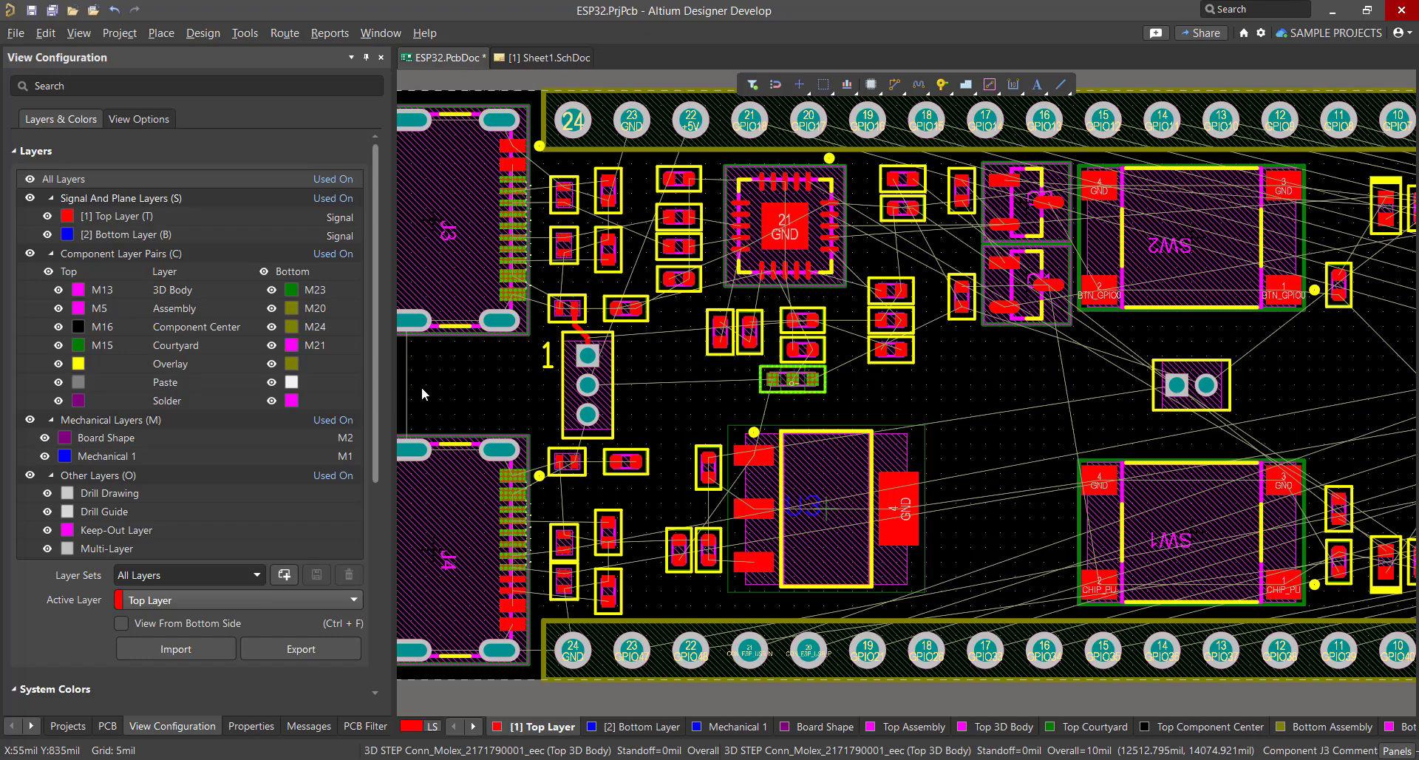
pyautogui.press('d')
pyautogui.press('k')
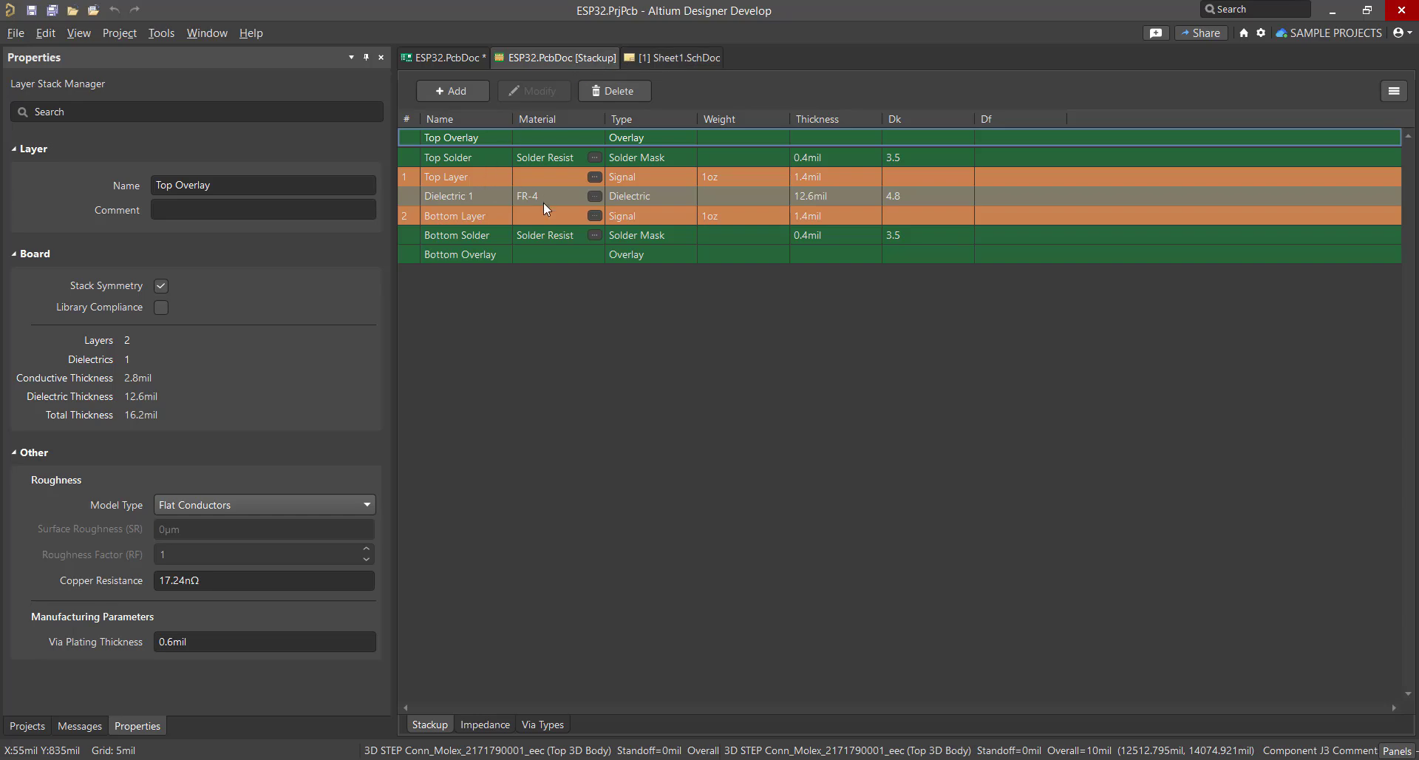
# Insert a signal layer below Top Layer in the stackup and review the properties of the new inner signal layers.
pyautogui.rightClick(450, 182)
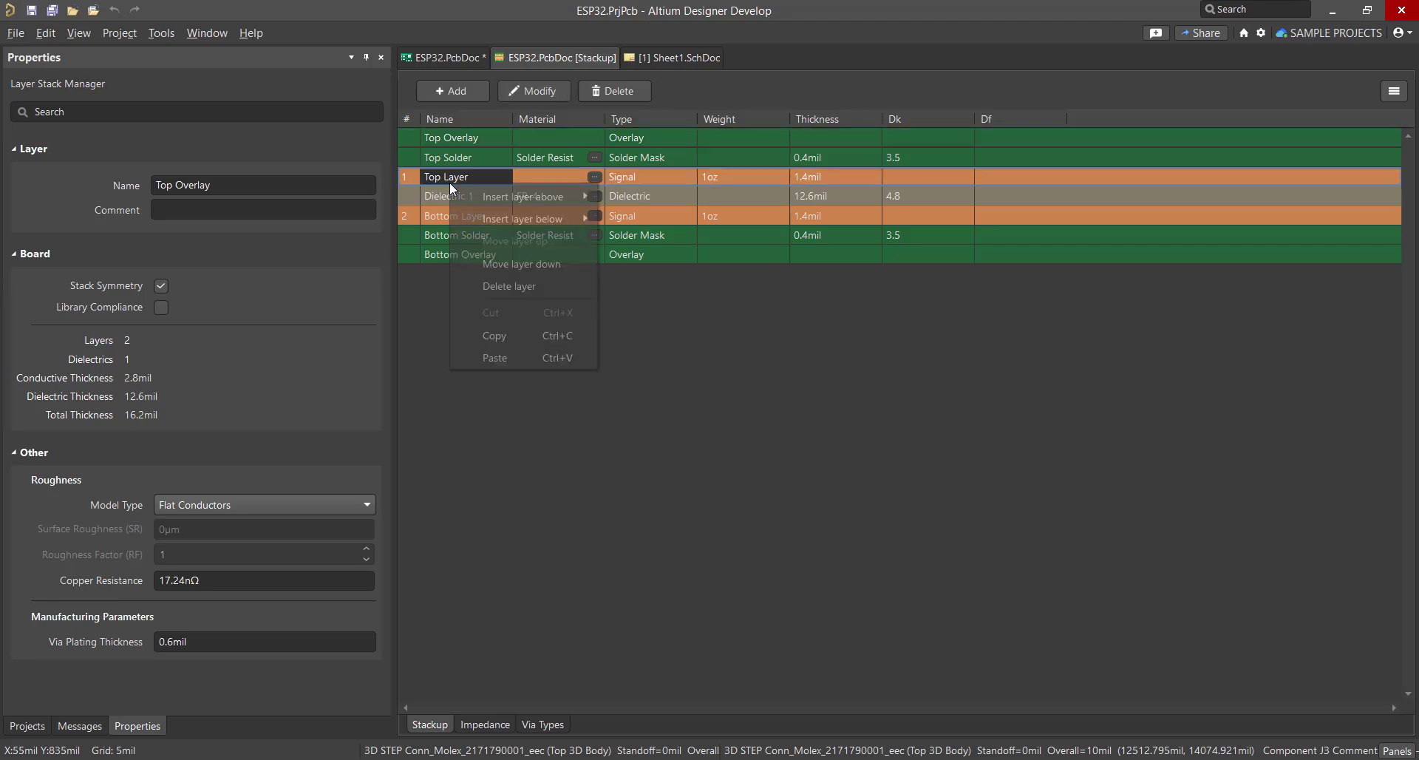
pyautogui.moveTo(468, 214)
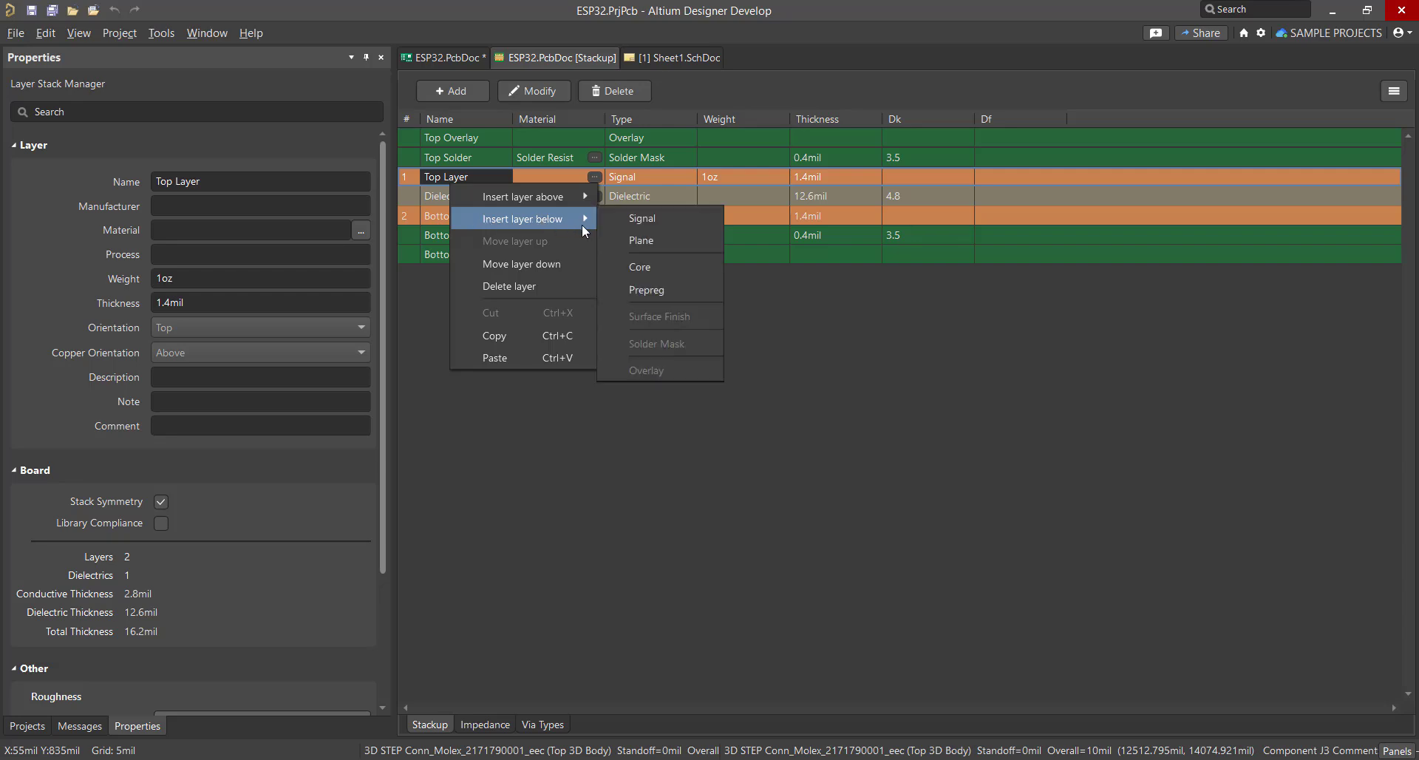
pyautogui.click(636, 219)
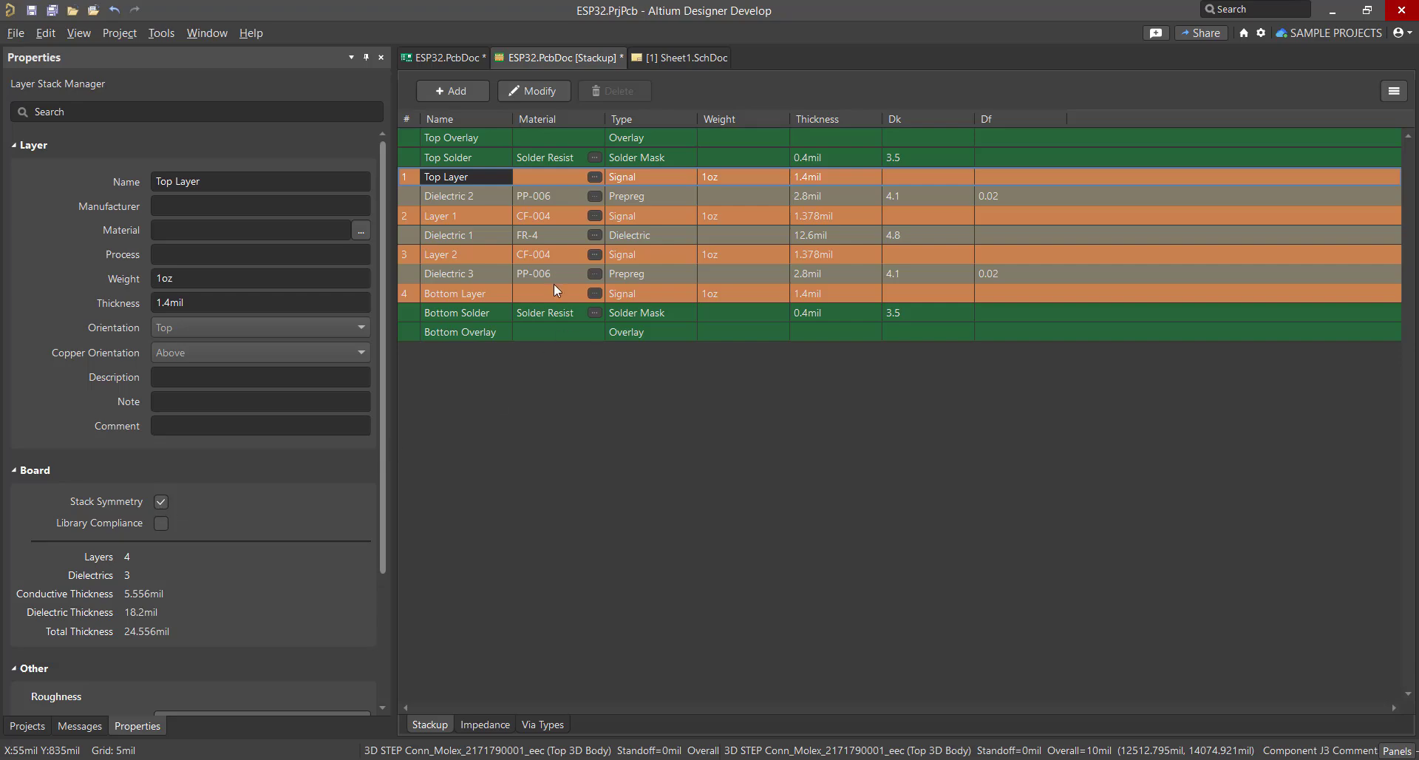
pyautogui.click(468, 219)
pyautogui.click(481, 254)
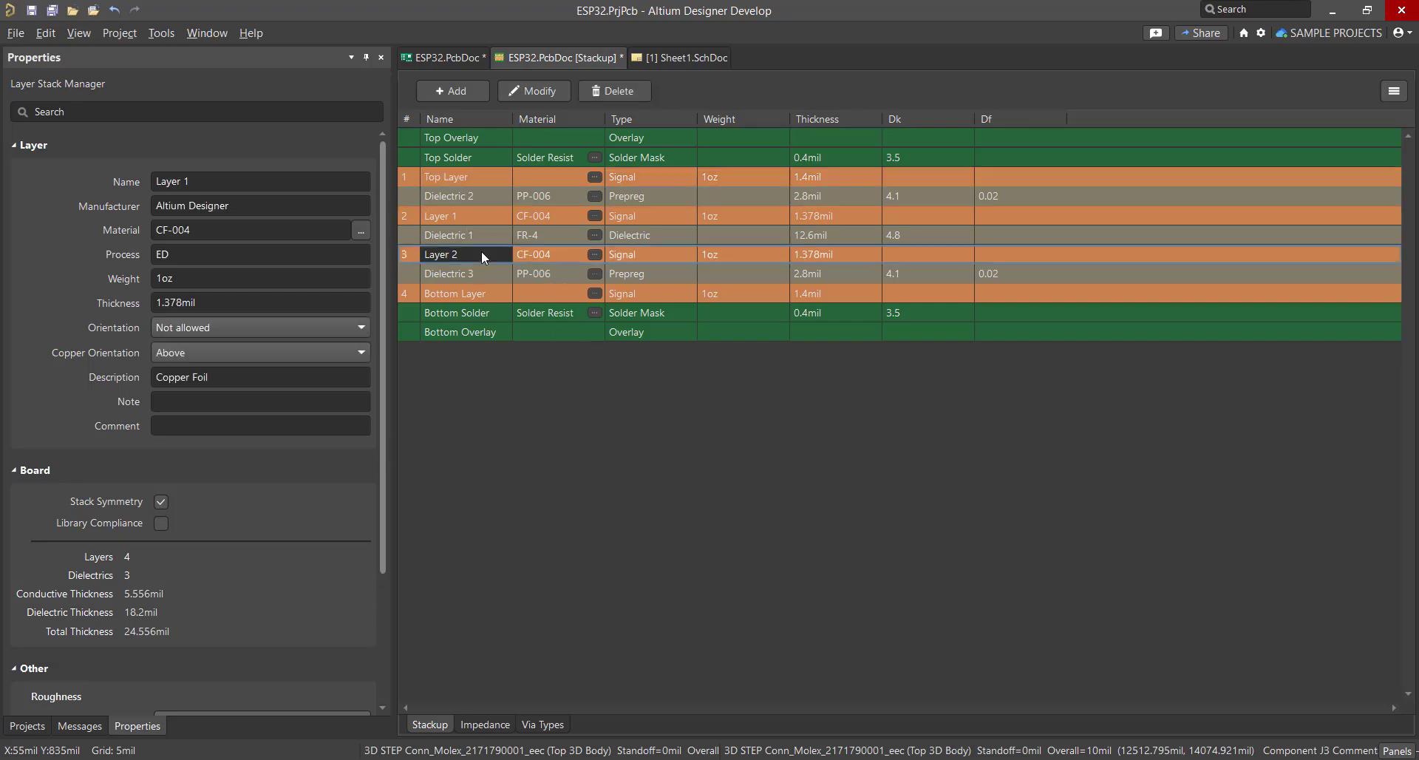
pyautogui.click(477, 290)
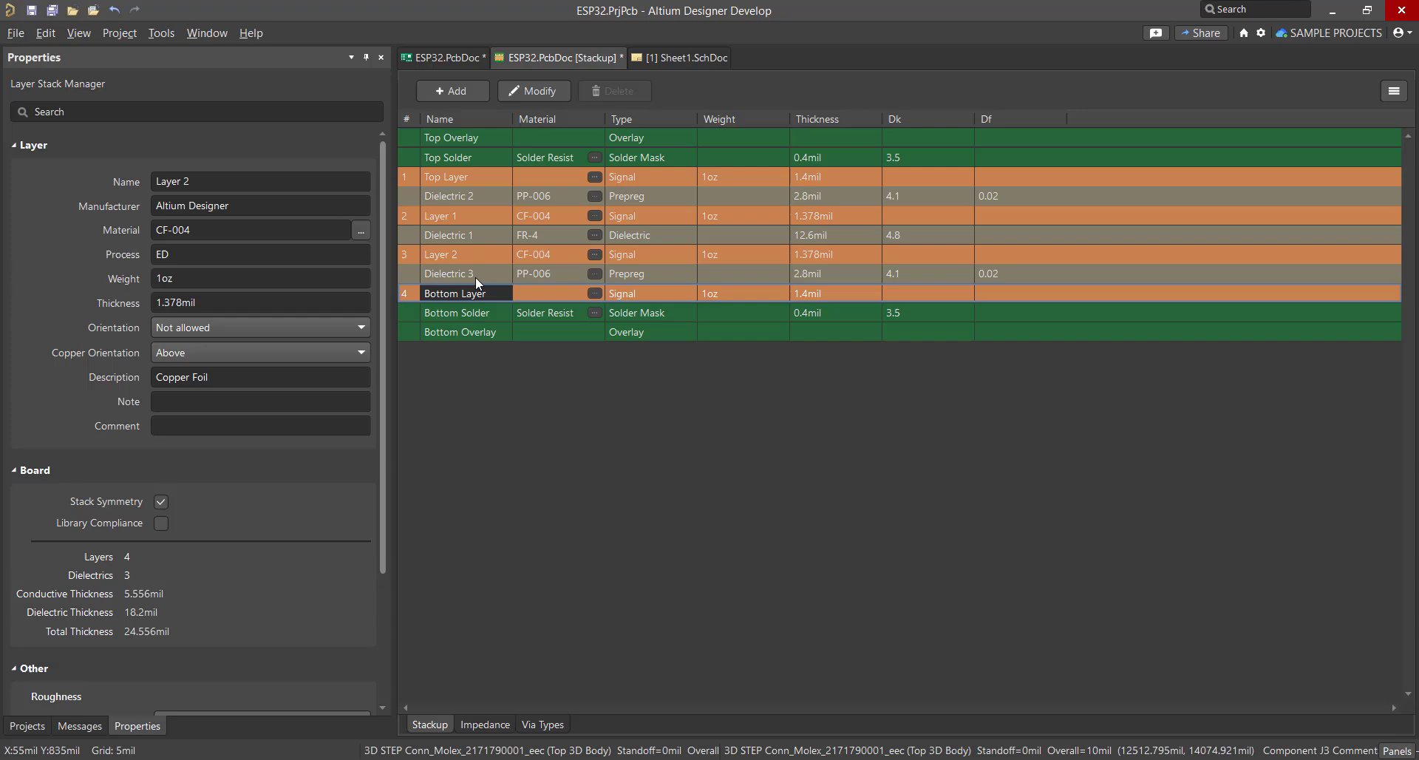
pyautogui.click(460, 215)
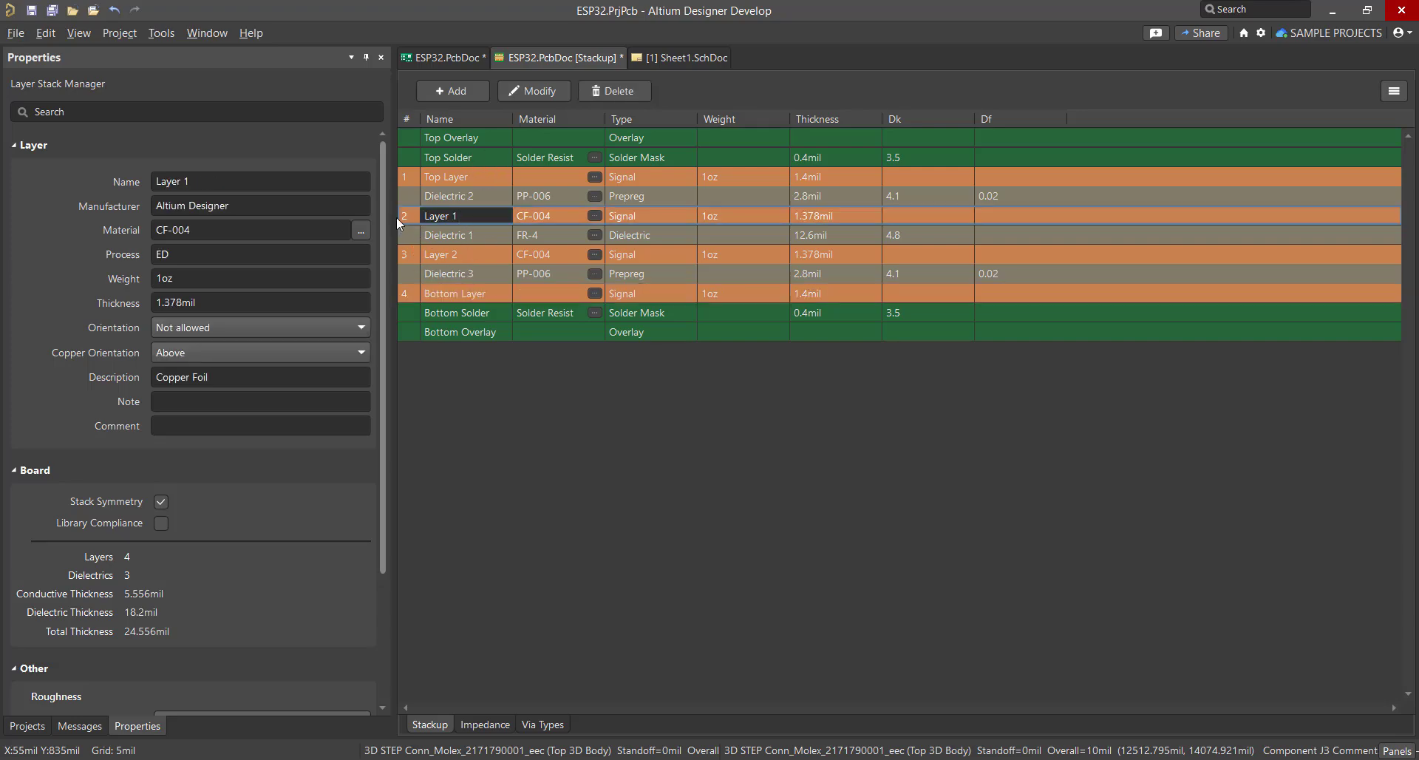
# Close the board's stackup document, keeping the added layers, and return to the PCB layout.
pyautogui.rightClick(539, 63)
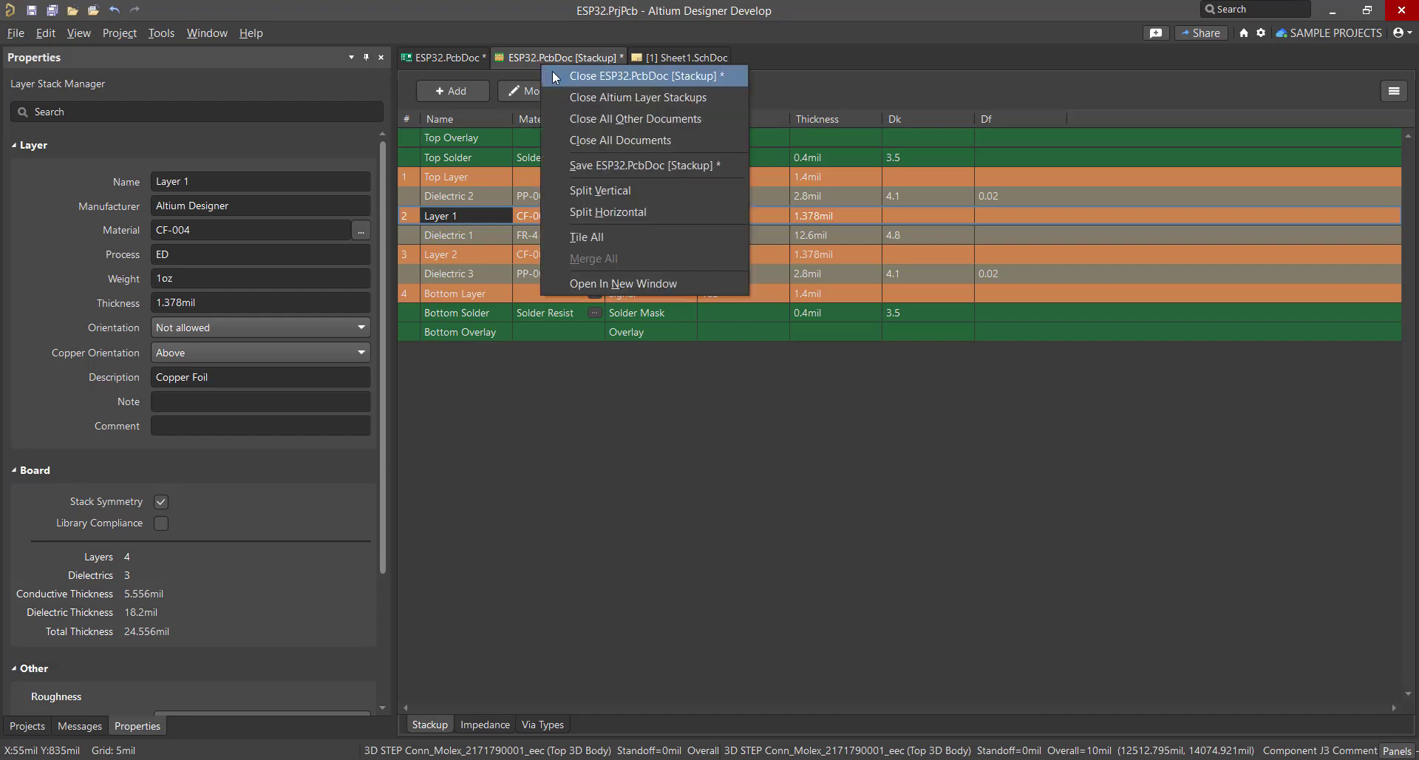
pyautogui.click(553, 70)
pyautogui.click(703, 455)
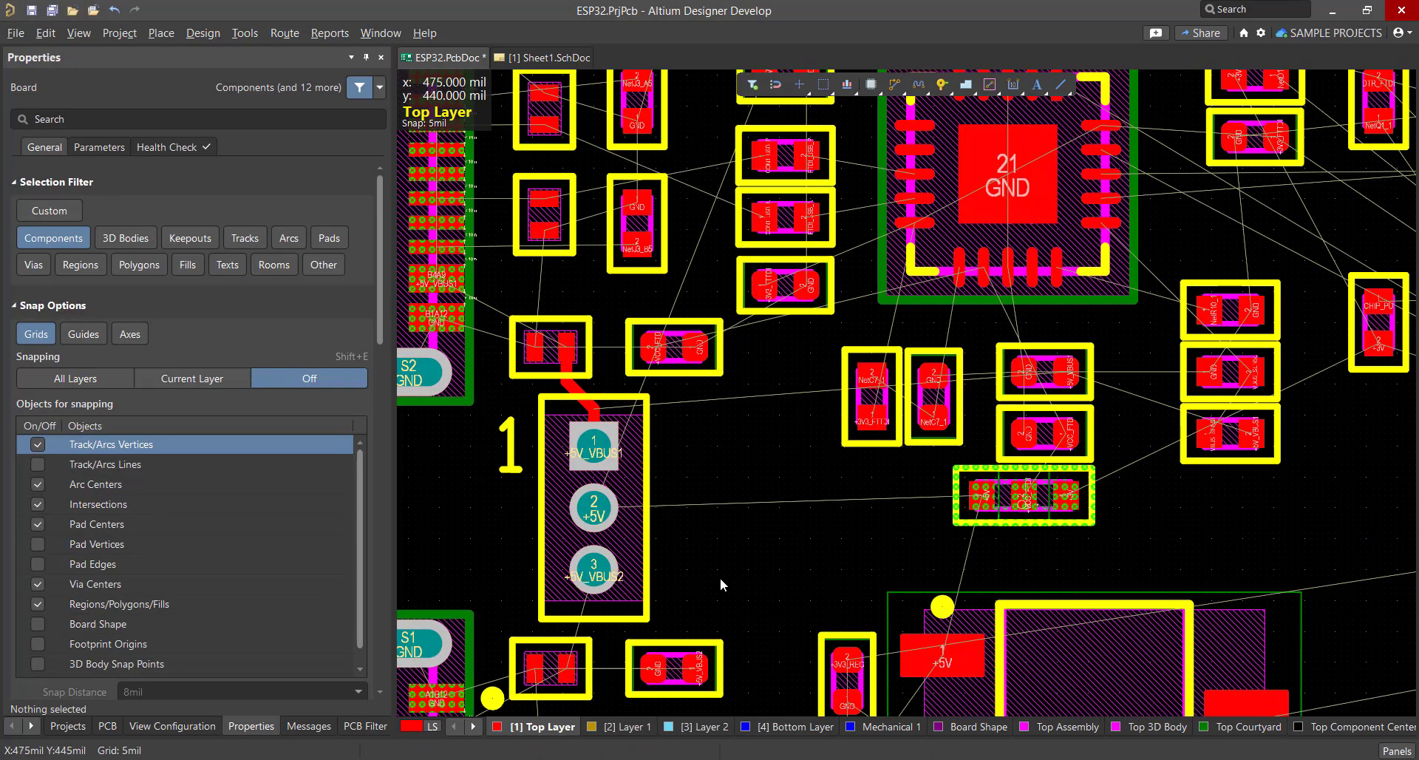
pyautogui.moveTo(720, 578); pyautogui.dragTo(692, 538, button='right')
pyautogui.keyDown('ctrl'); pyautogui.scroll(-3, 702, 532); pyautogui.keyUp('ctrl')
pyautogui.keyDown('ctrl'); pyautogui.scroll(-2, 745, 527); pyautogui.keyUp('ctrl')
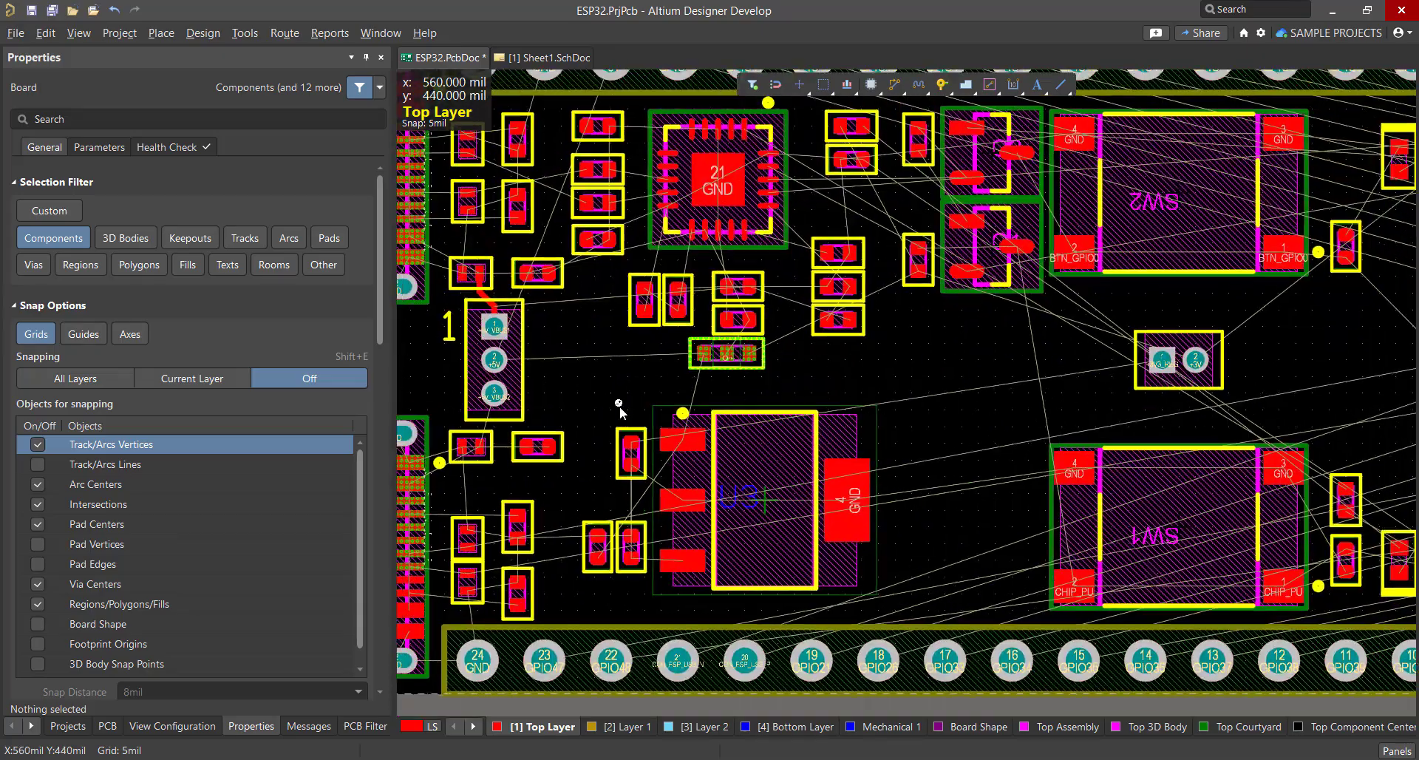
pyautogui.keyDown('ctrl'); pyautogui.scroll(1, 686, 386); pyautogui.keyUp('ctrl')
pyautogui.keyDown('ctrl'); pyautogui.scroll(4, 518, 355); pyautogui.keyUp('ctrl')
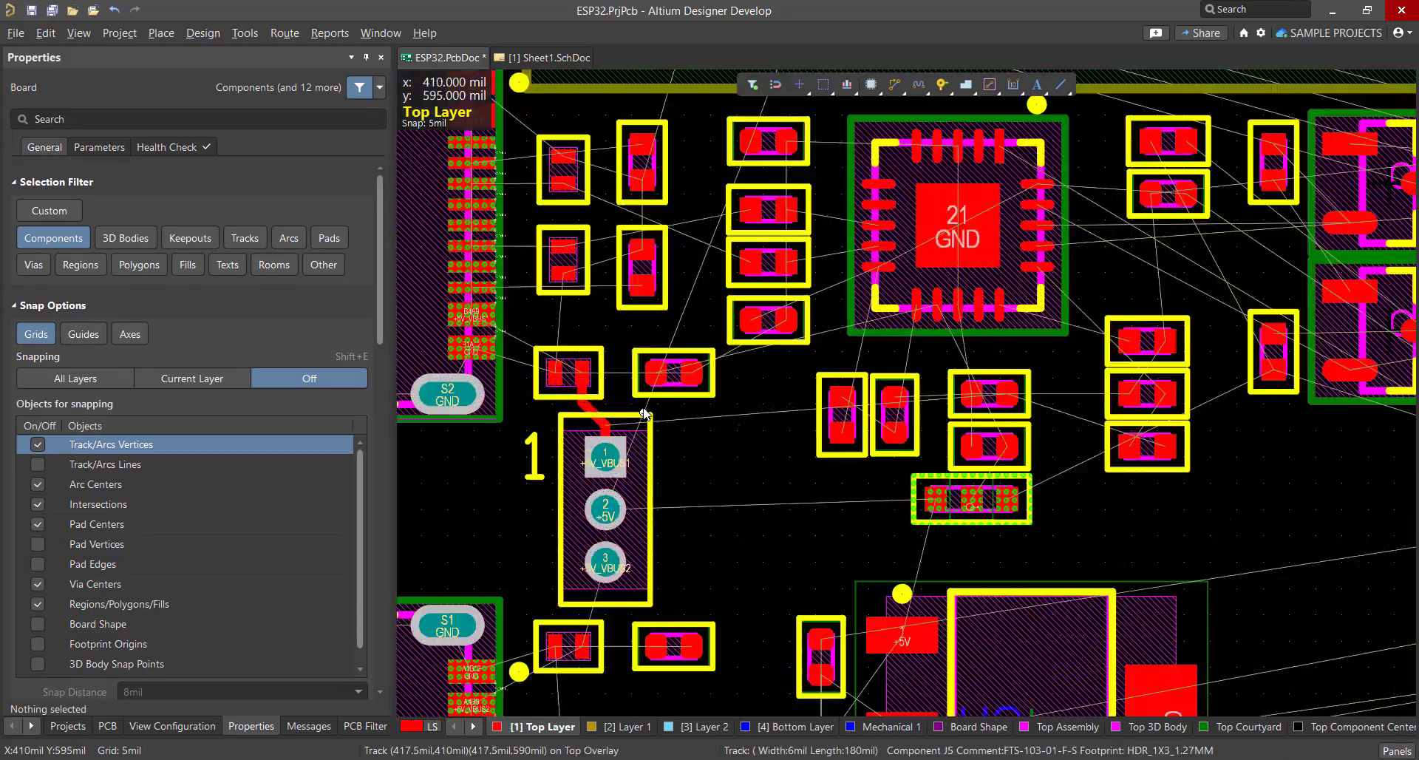
pyautogui.keyDown('ctrl'); pyautogui.scroll(3, 513, 371); pyautogui.keyUp('ctrl')
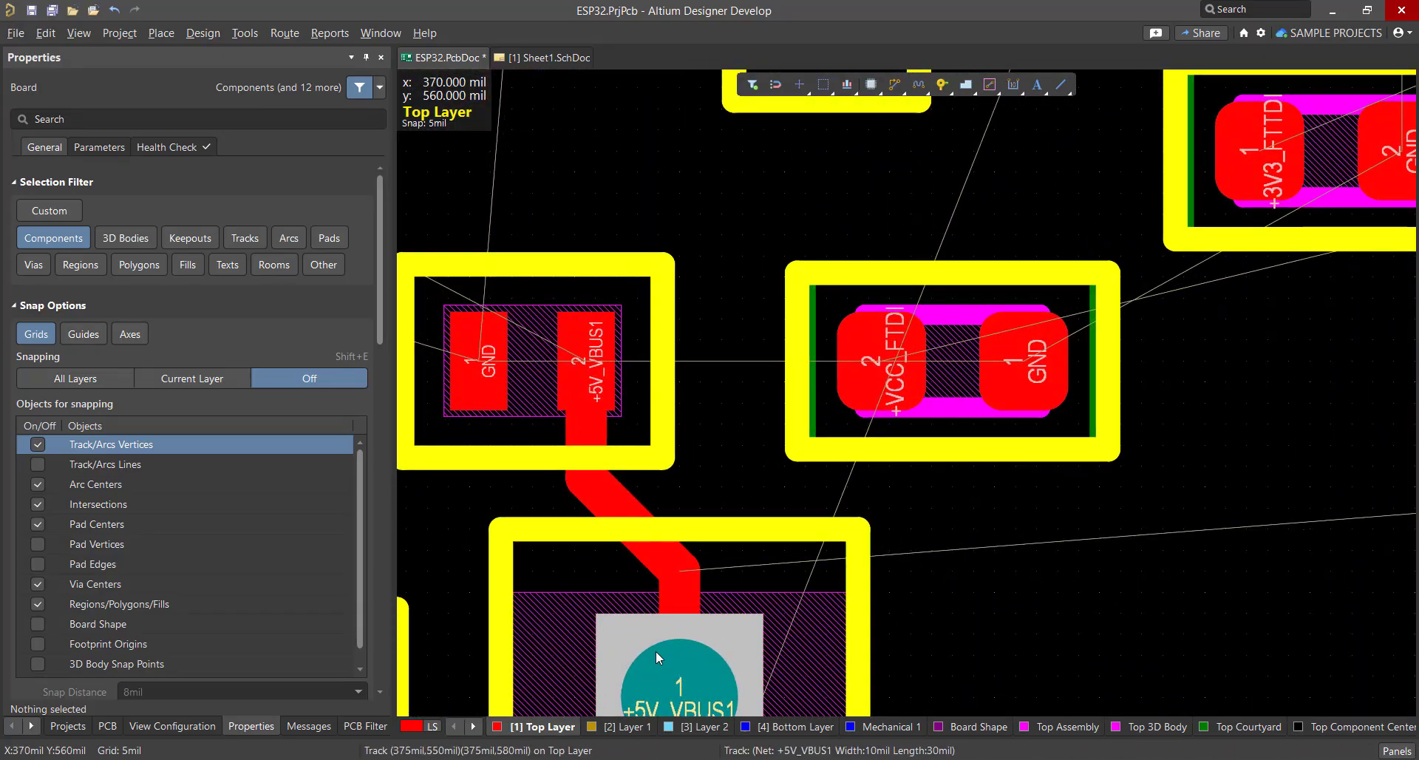
# Save the ESP32.PcbDoc board document from the project tree.
pyautogui.click(67, 726)
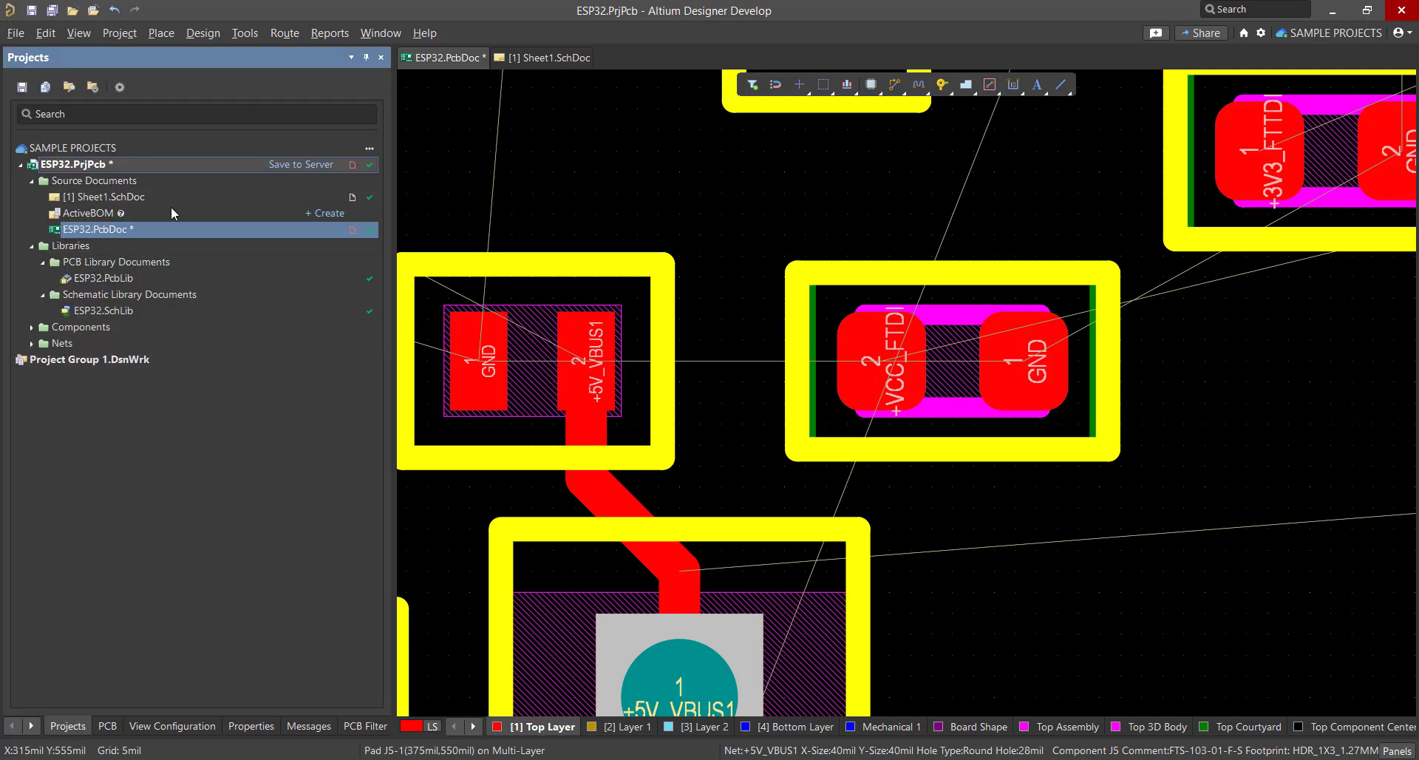
pyautogui.rightClick(182, 229)
pyautogui.click(217, 285)
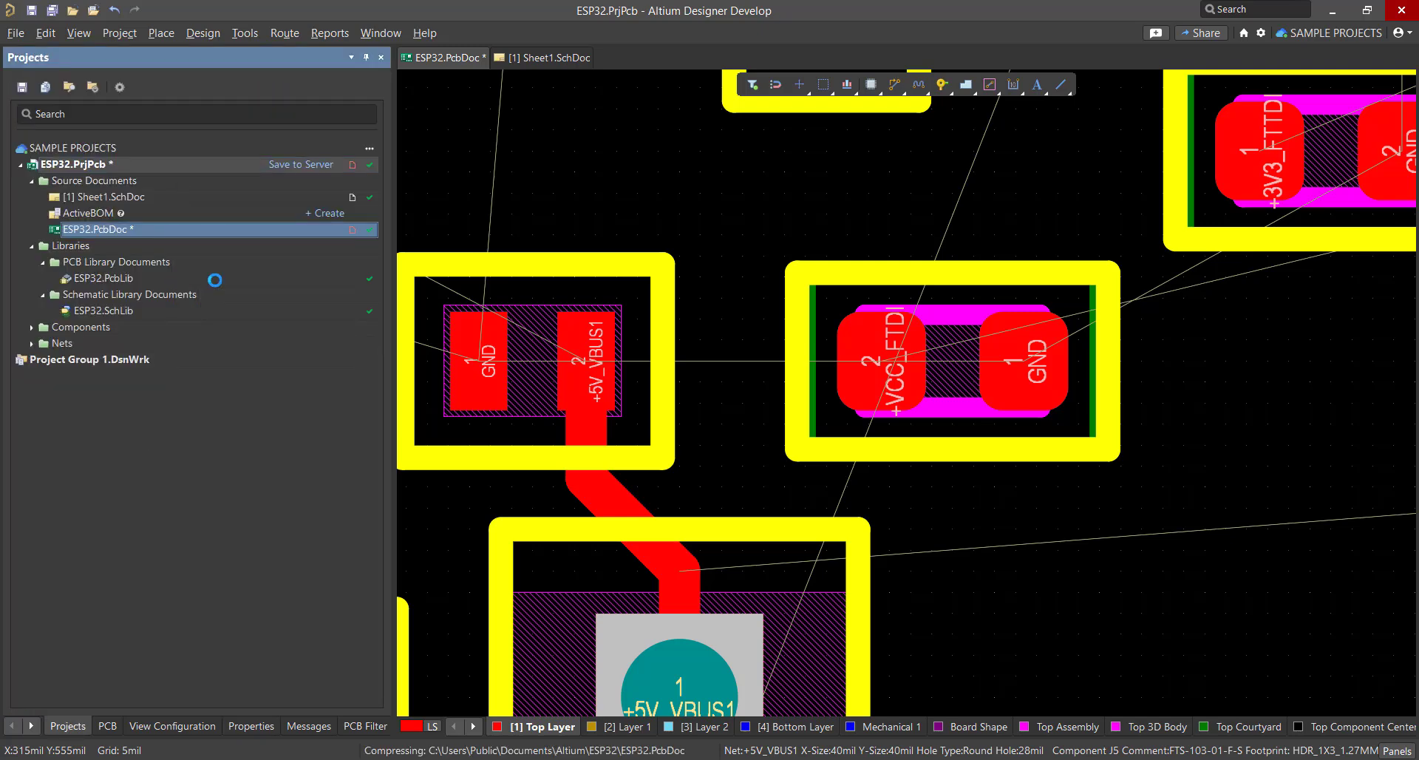
# Save the ESP32.PrjPcb project and commit the modified ESP32.PcbDoc to the server.
pyautogui.rightClick(240, 164)
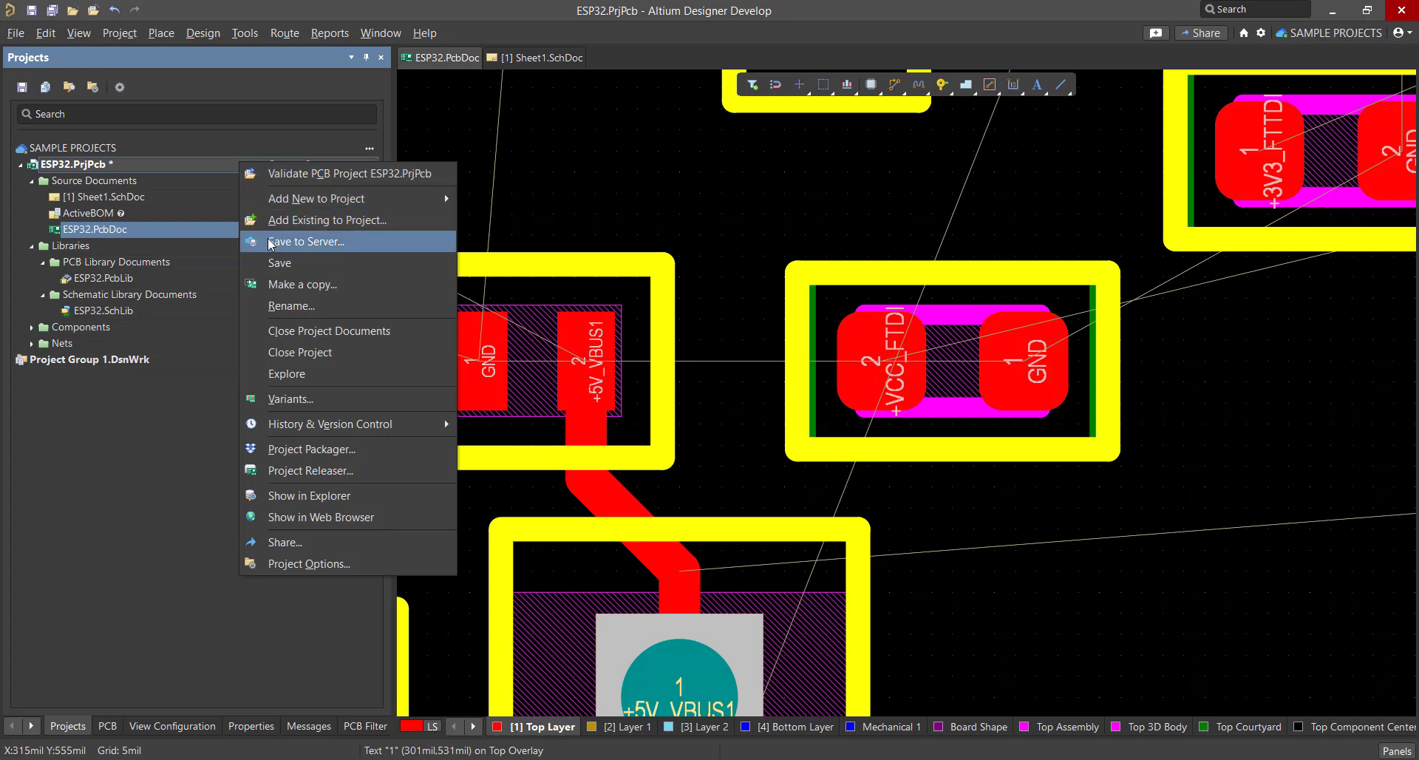
pyautogui.click(275, 262)
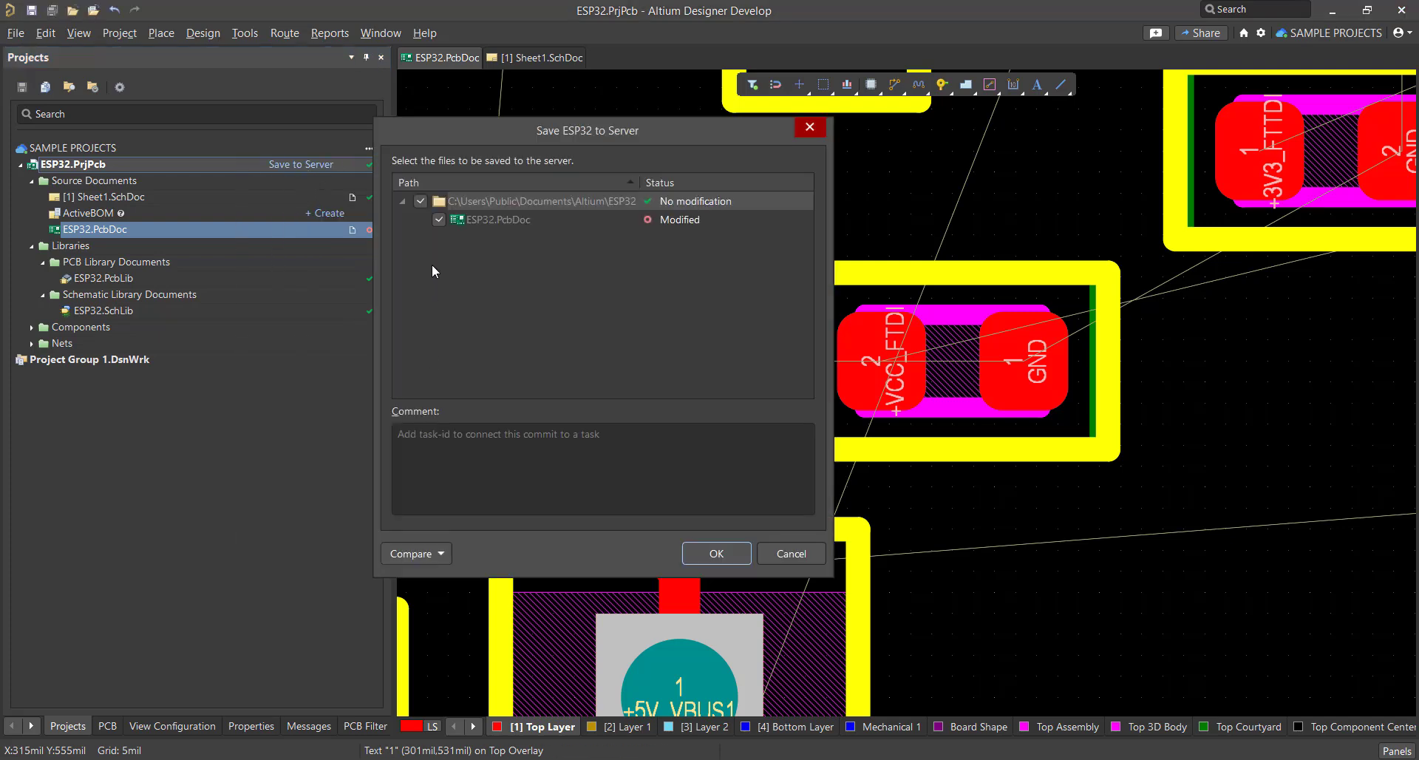
pyautogui.click(714, 553)
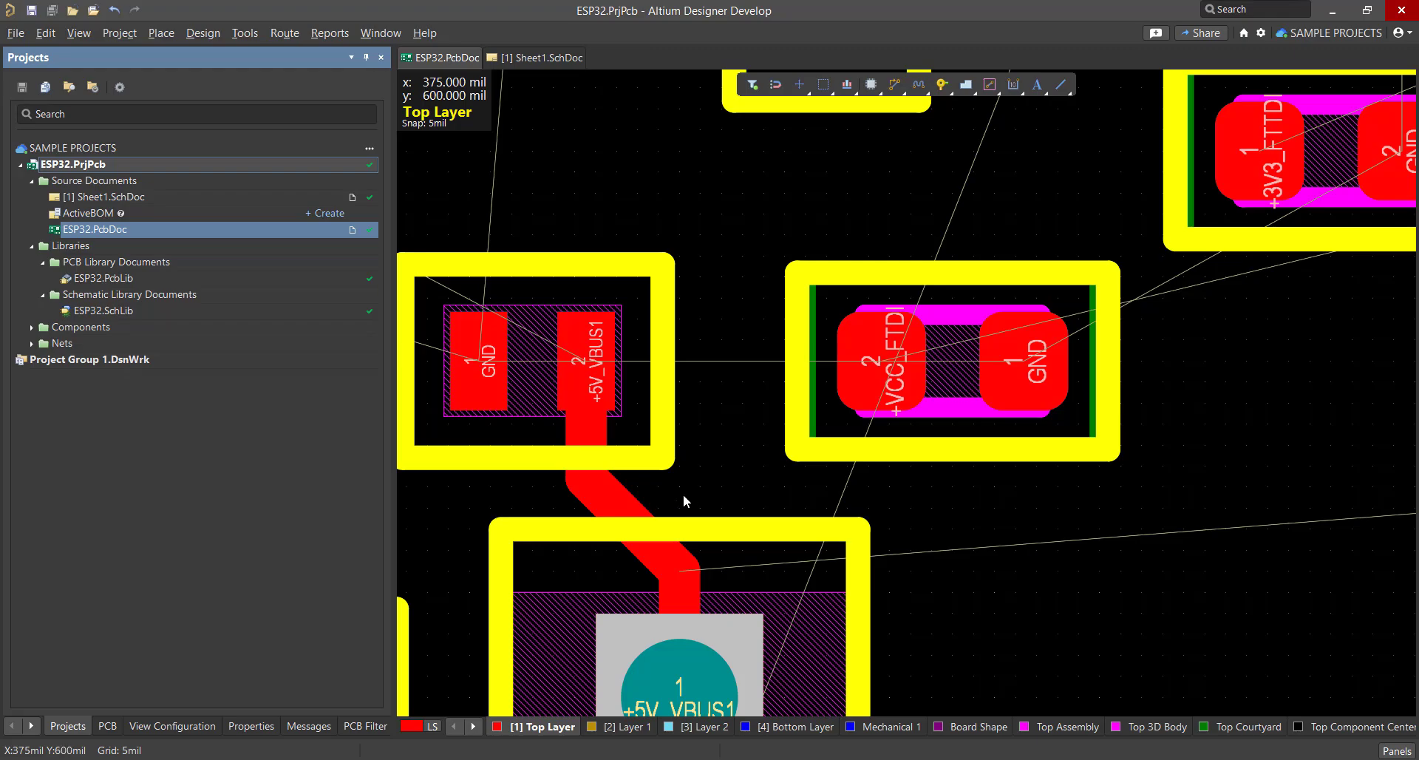
pyautogui.keyDown('ctrl'); pyautogui.scroll(-3, 683, 494); pyautogui.keyUp('ctrl')
pyautogui.keyDown('ctrl'); pyautogui.scroll(-2, 870, 542); pyautogui.keyUp('ctrl')
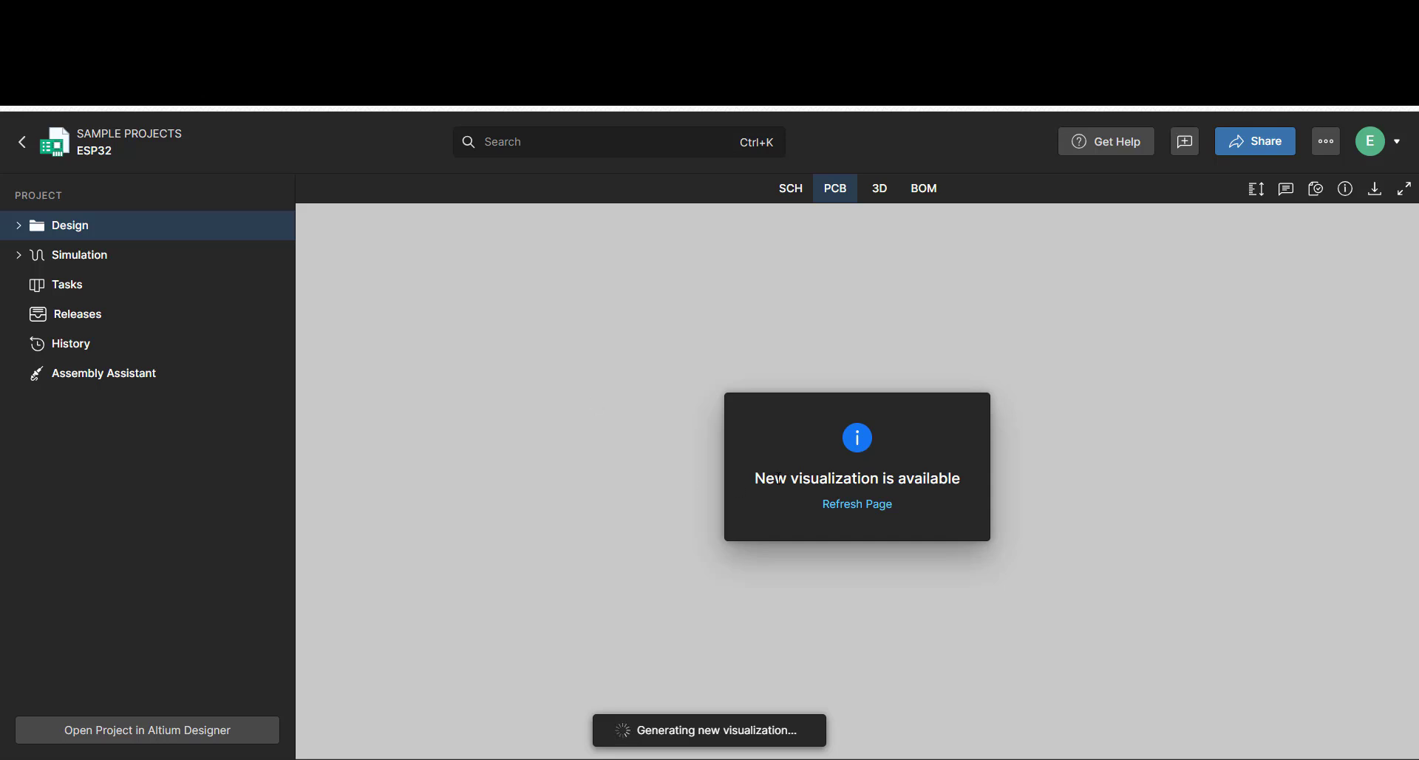
# Switch to the ESP32 project in the Altium web viewer and refresh the page to load the new PCB visualization.
pyautogui.moveTo(754, 478); pyautogui.dragTo(969, 472)
pyautogui.click(849, 518)
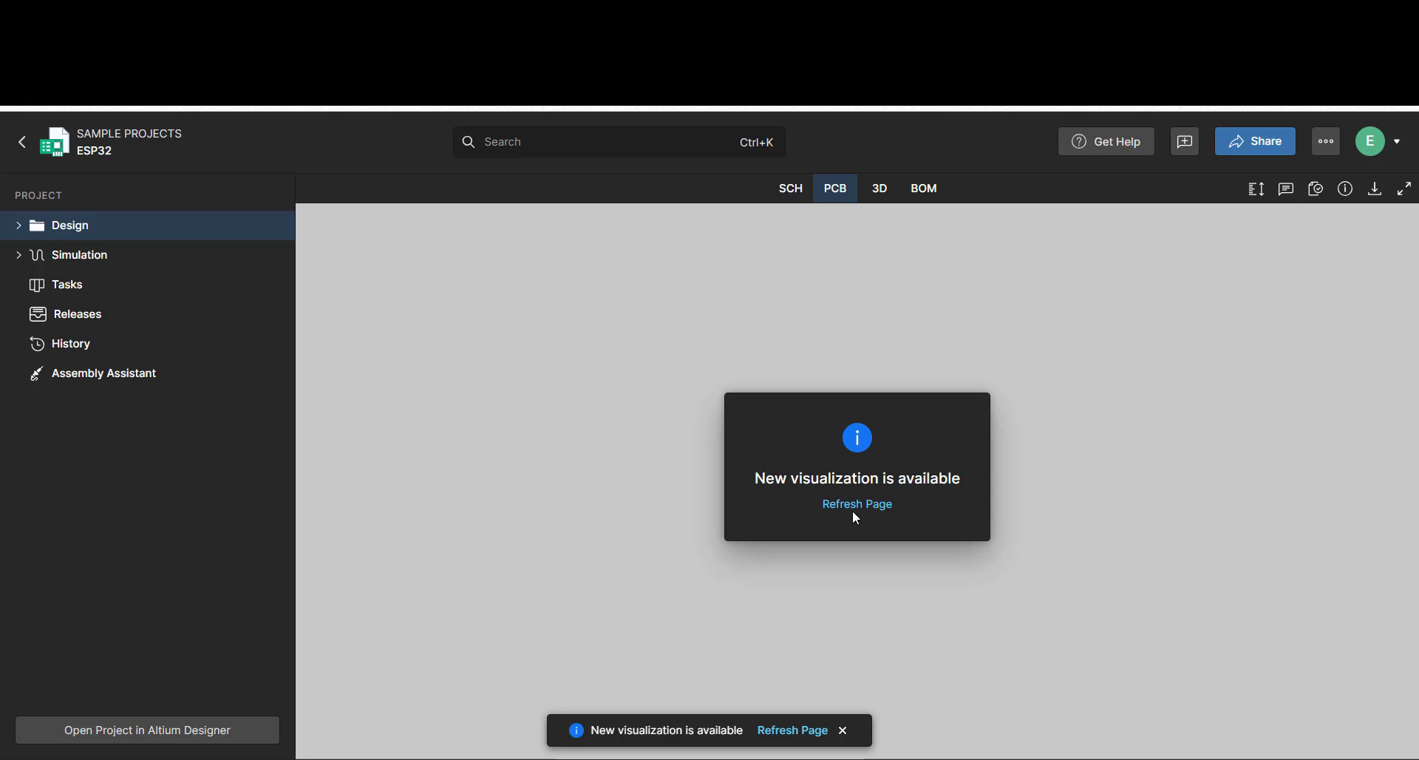
pyautogui.click(856, 508)
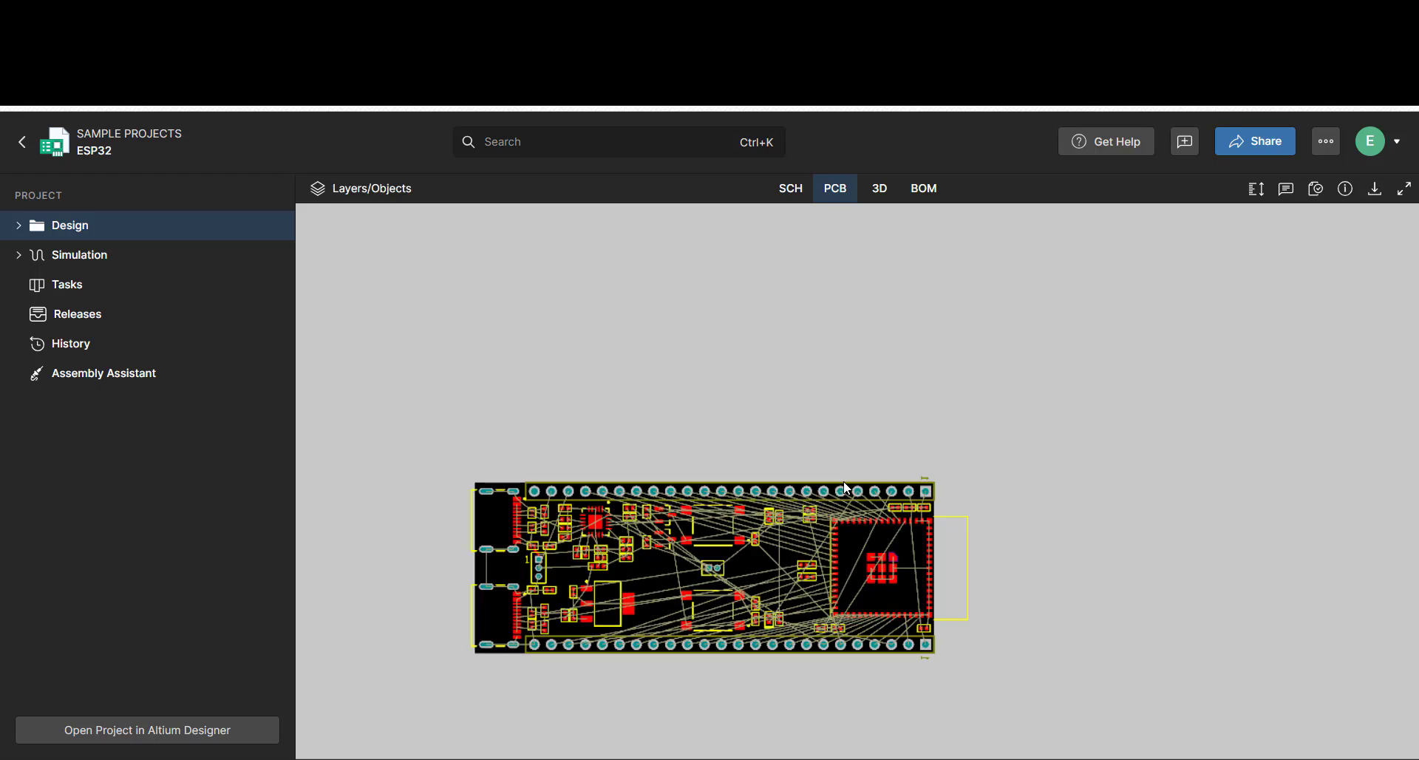
# Examine the PCB layout online, including the routed +5V_VBUS1 track between the three-pin header and the neighbouring component pad.
pyautogui.scroll(5, 606, 592)
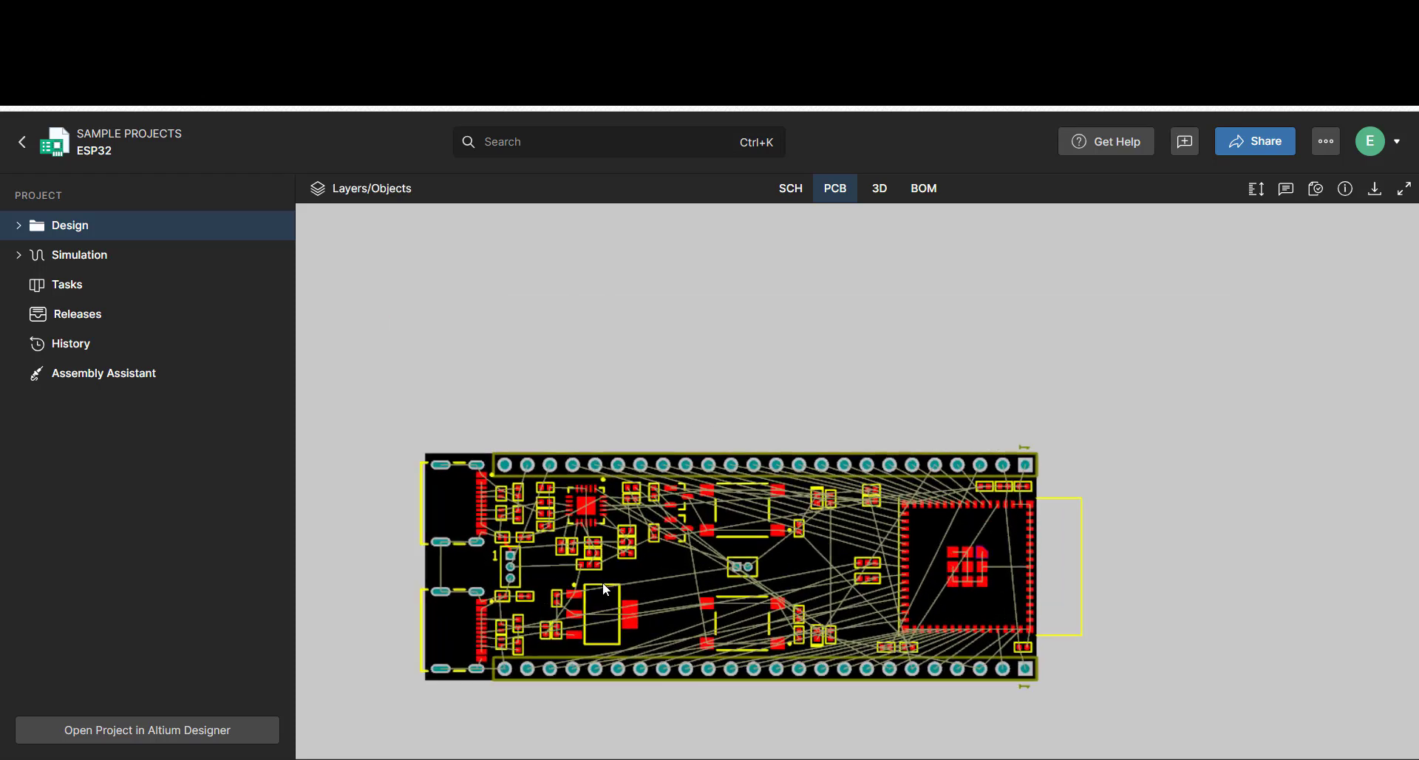
pyautogui.moveTo(703, 610); pyautogui.dragTo(729, 482)
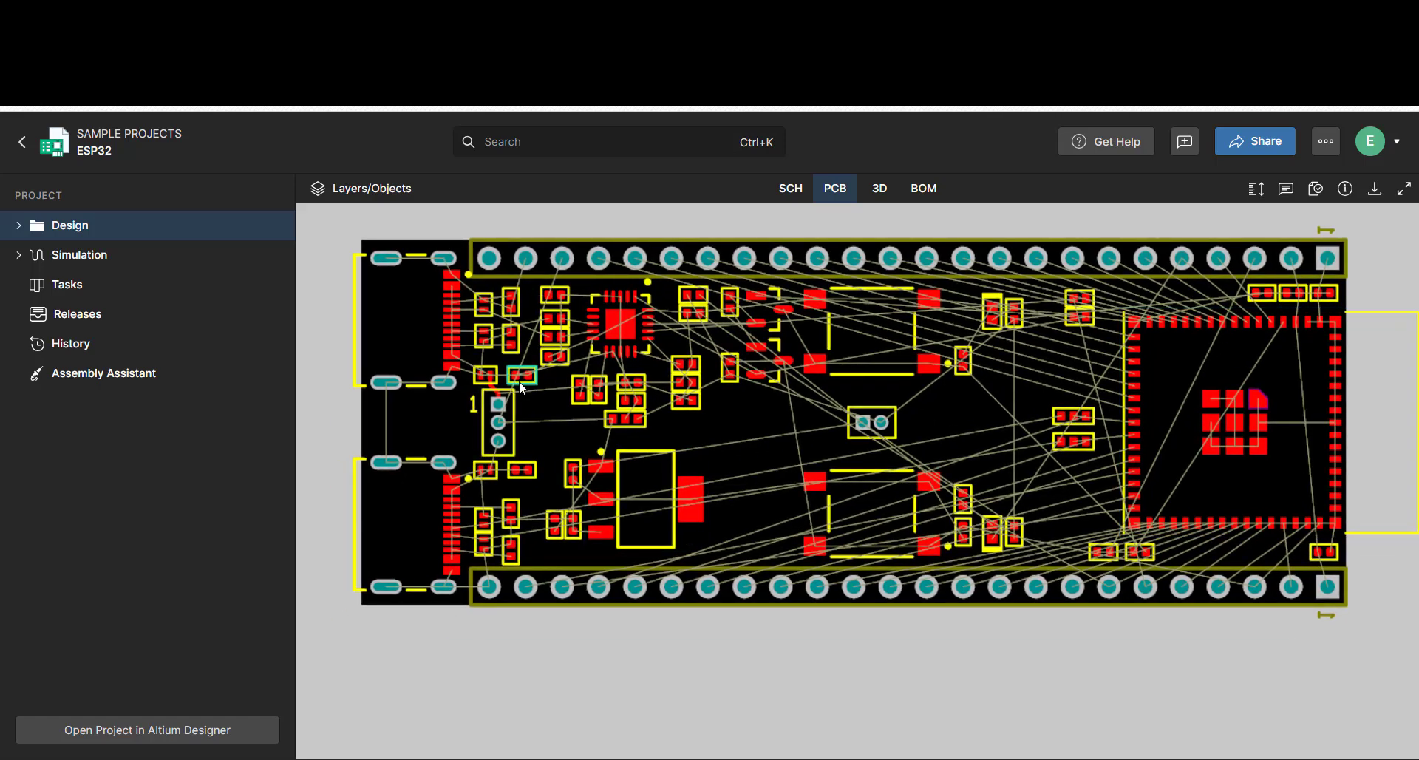
pyautogui.scroll(8, 473, 403)
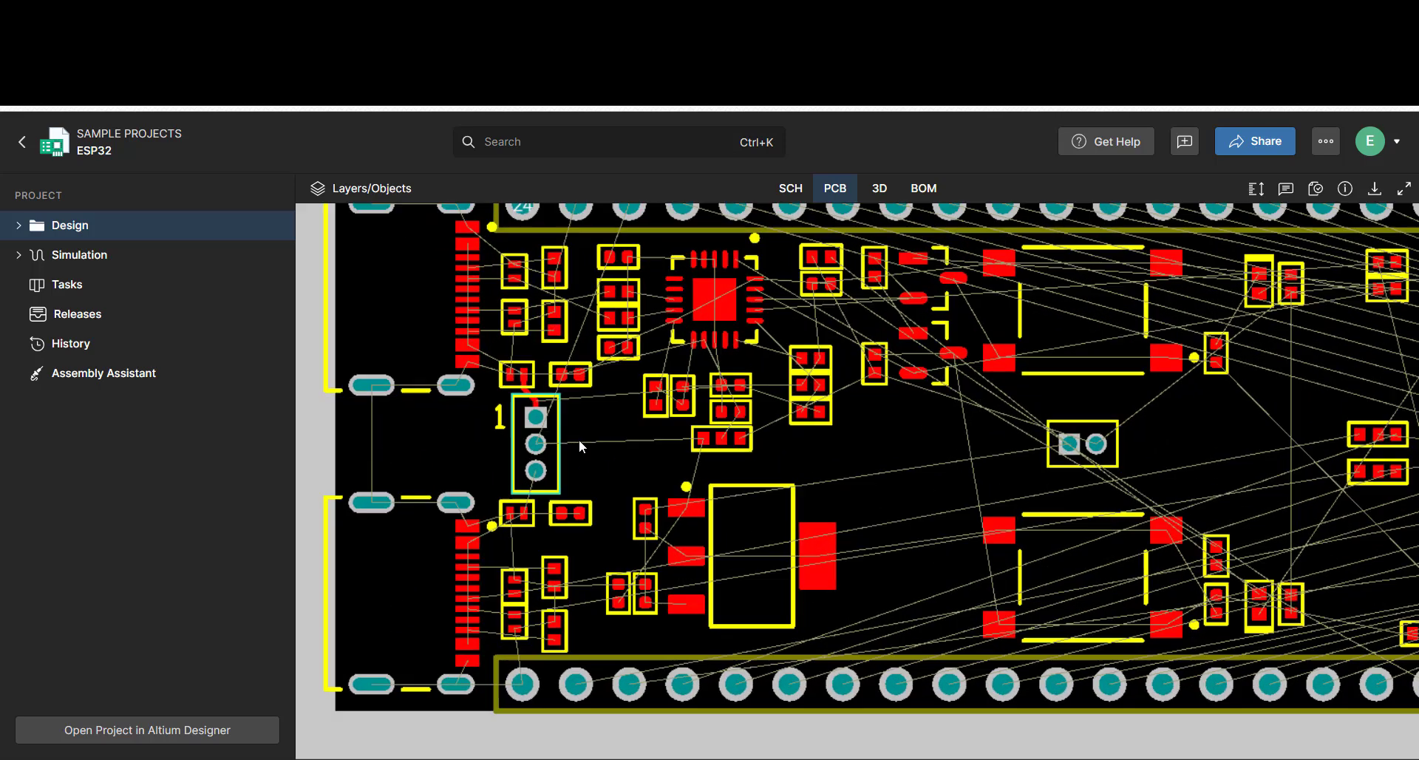
pyautogui.scroll(3, 488, 444)
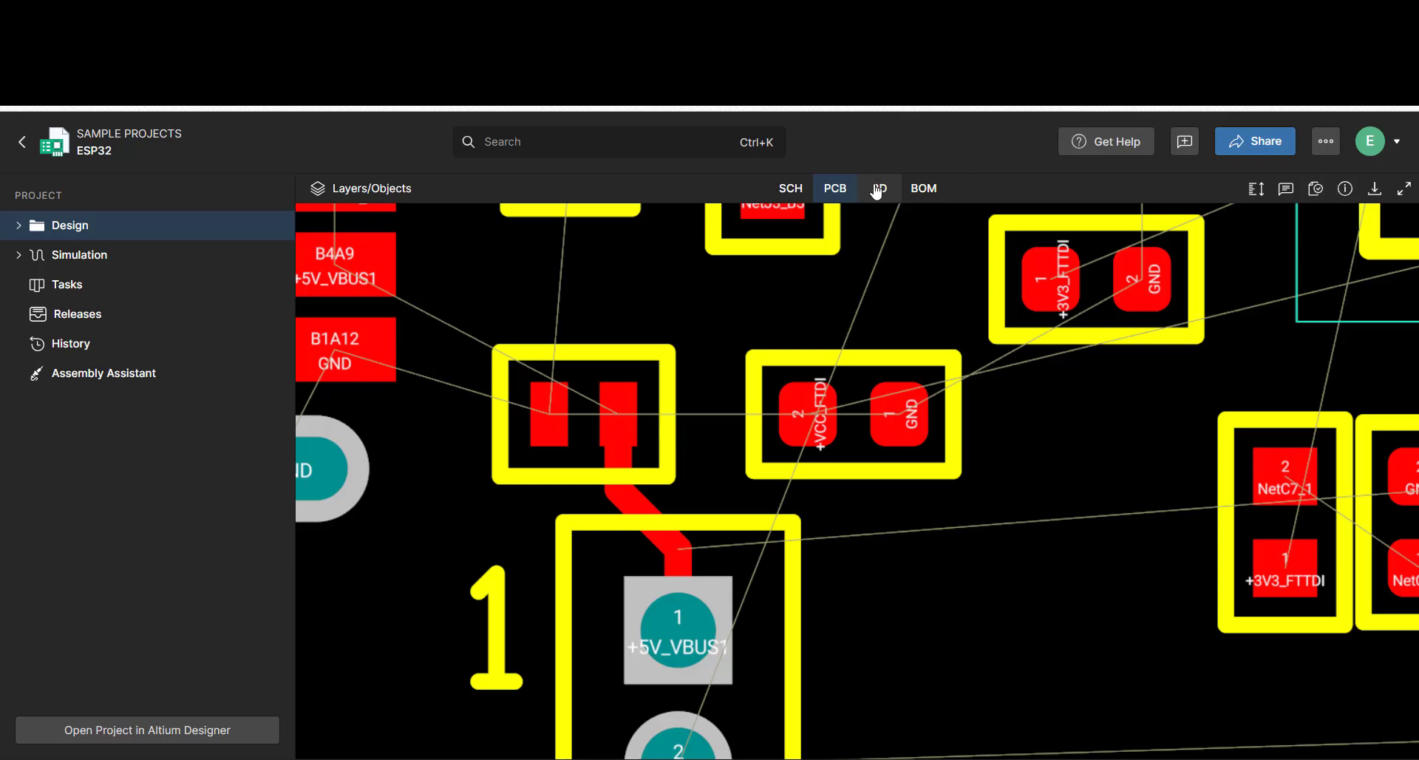
pyautogui.scroll(-5, 834, 414)
pyautogui.scroll(-10, 834, 448)
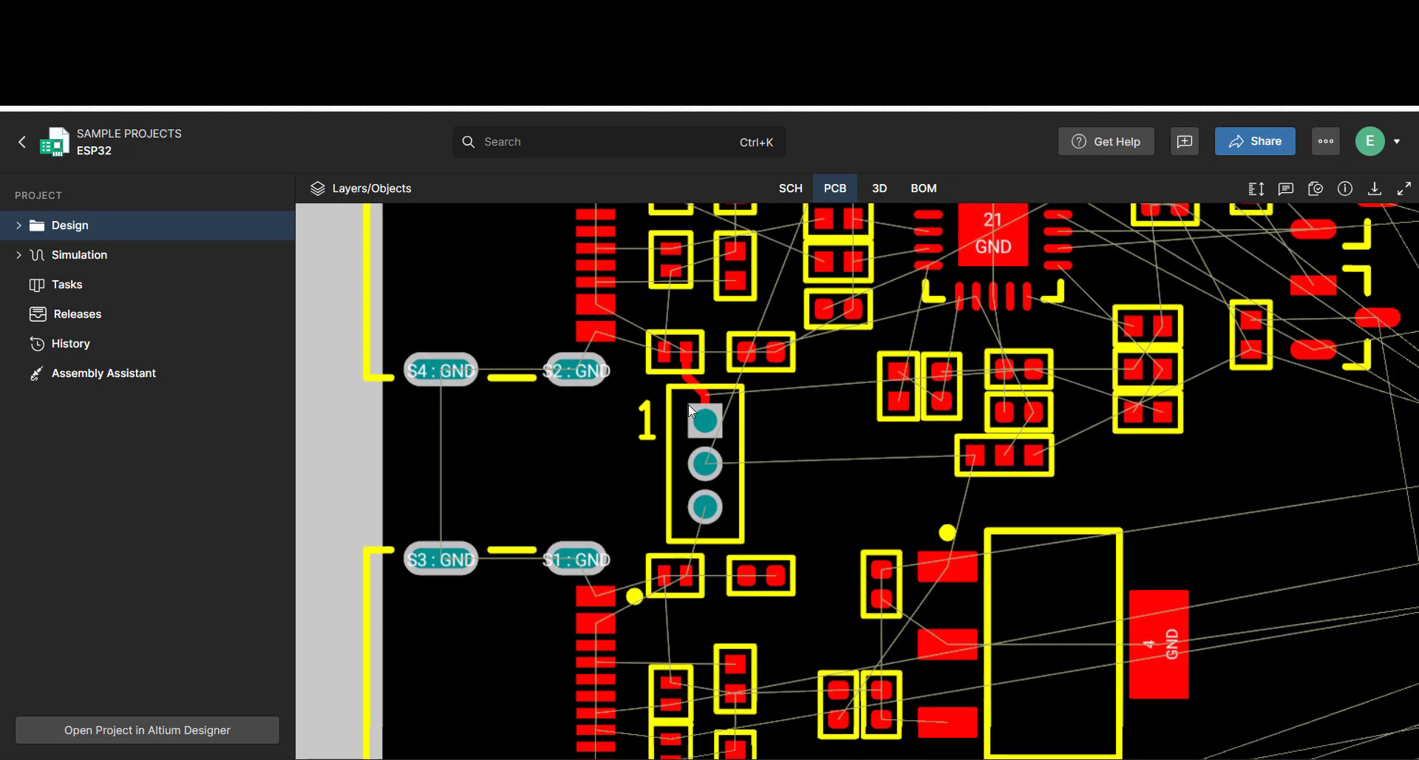
pyautogui.scroll(-3, 736, 499)
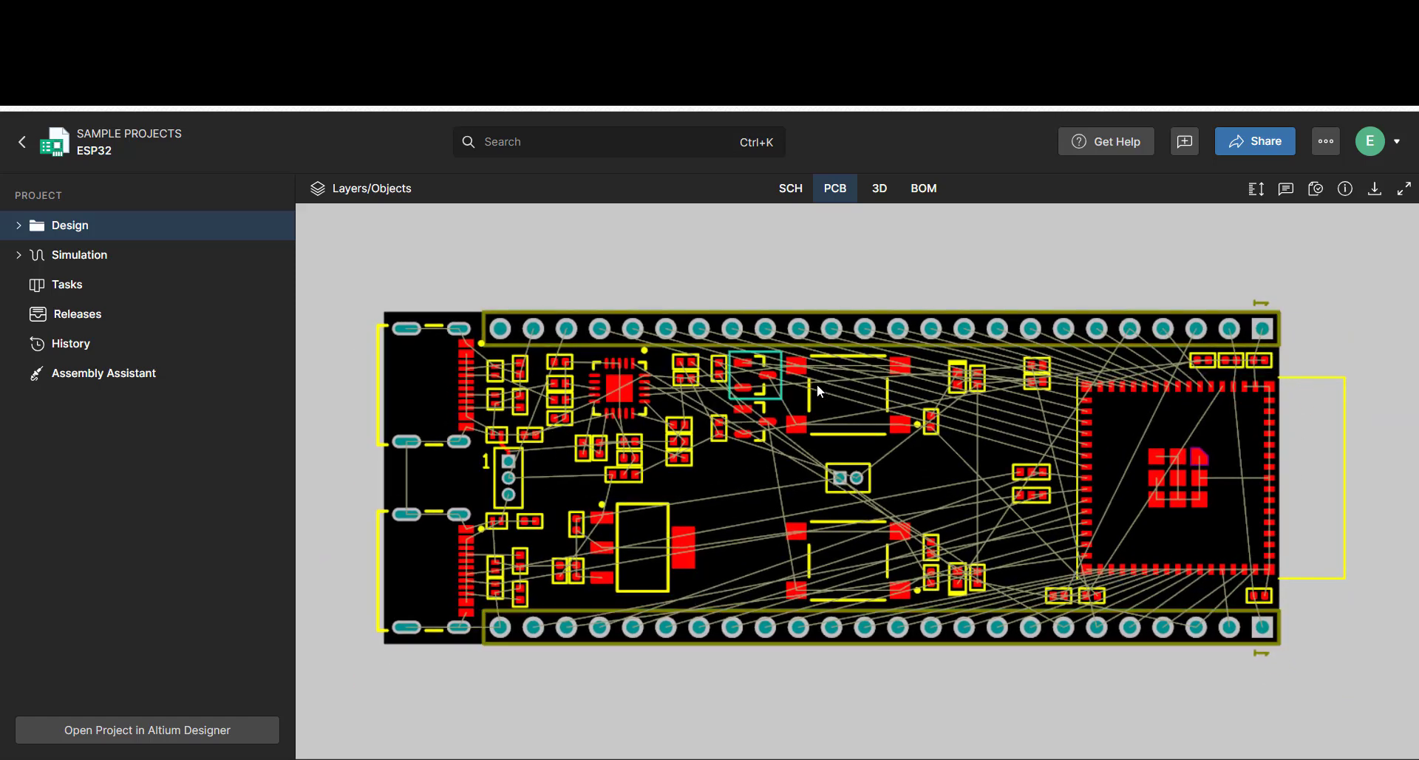
# Show the ESP32 board in 3D and inspect its component side from several angles.
pyautogui.click(880, 194)
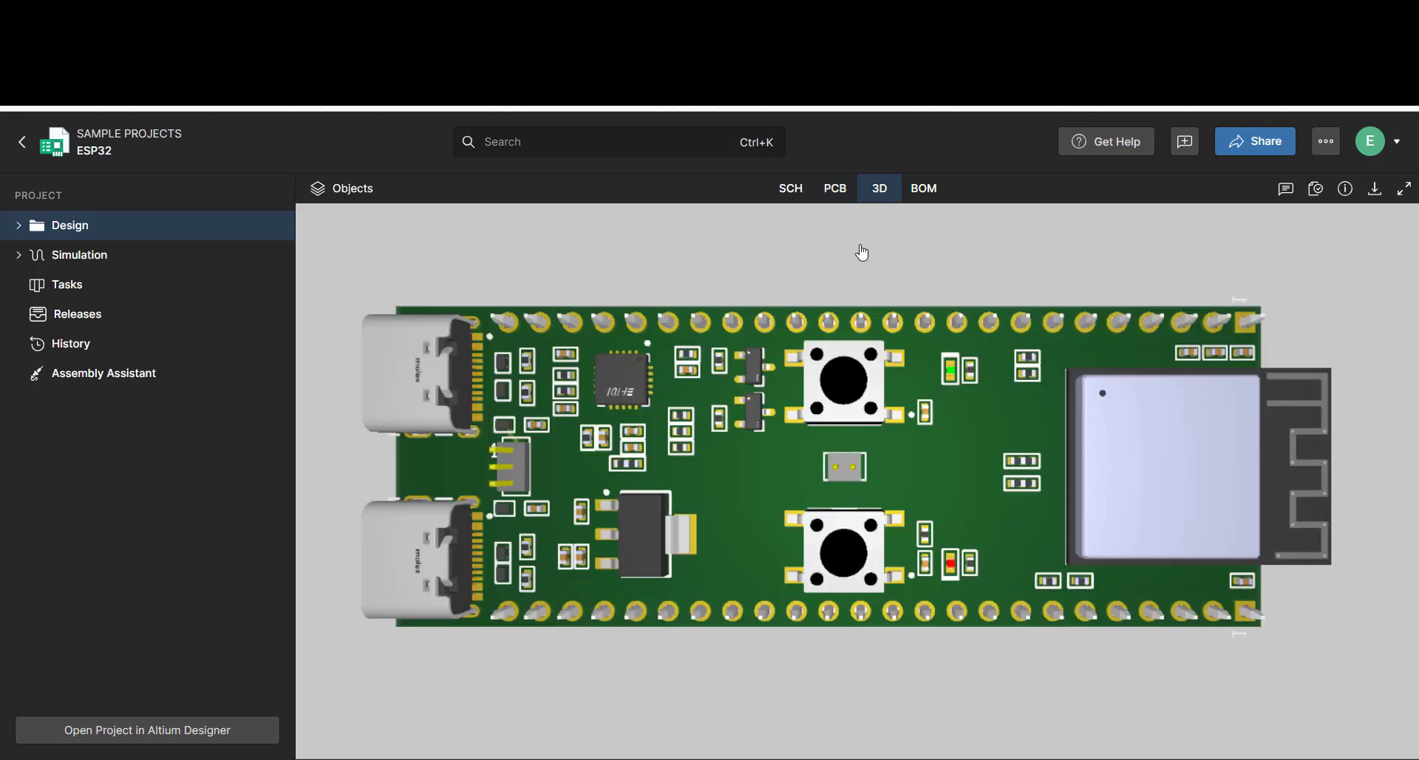
pyautogui.moveTo(938, 476); pyautogui.dragTo(909, 410)
pyautogui.scroll(-3, 907, 410)
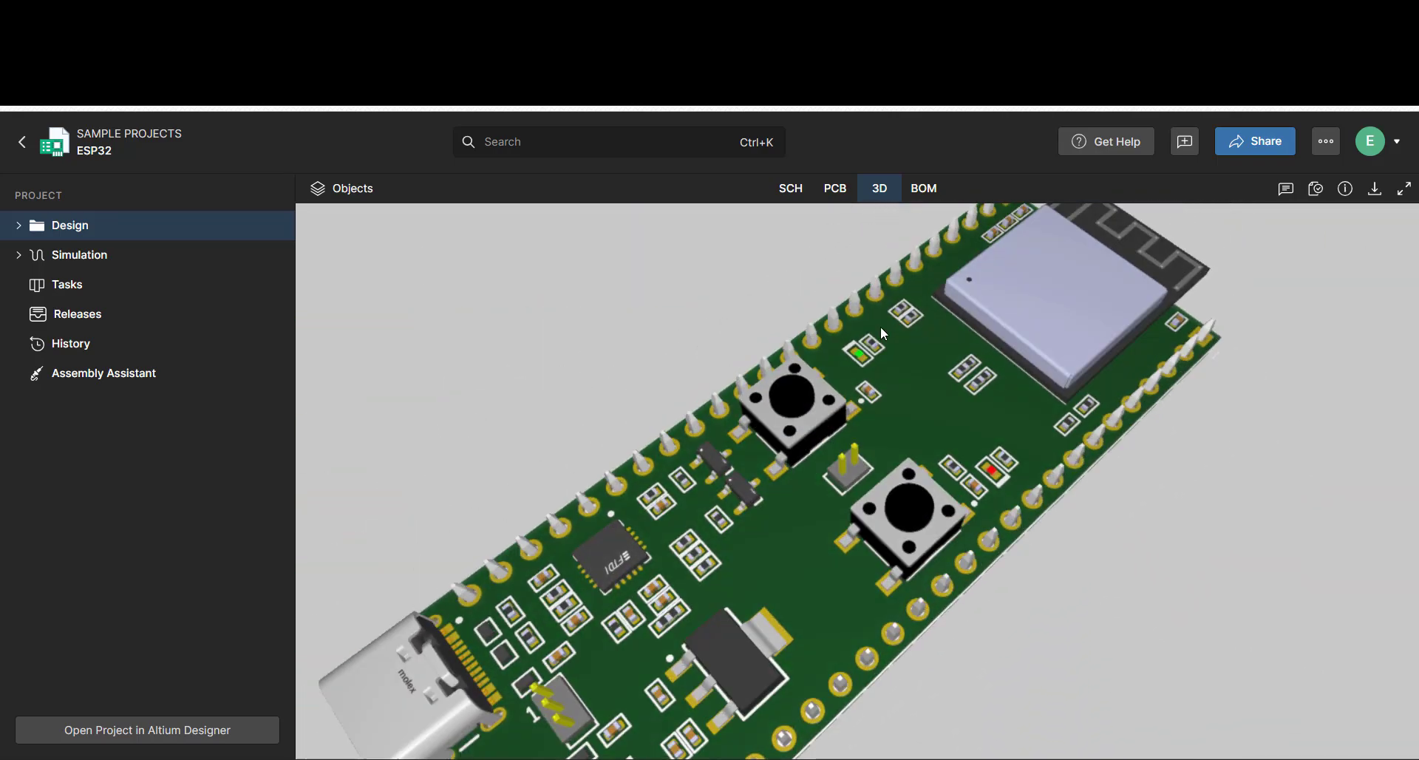
pyautogui.moveTo(880, 326); pyautogui.dragTo(1008, 384)
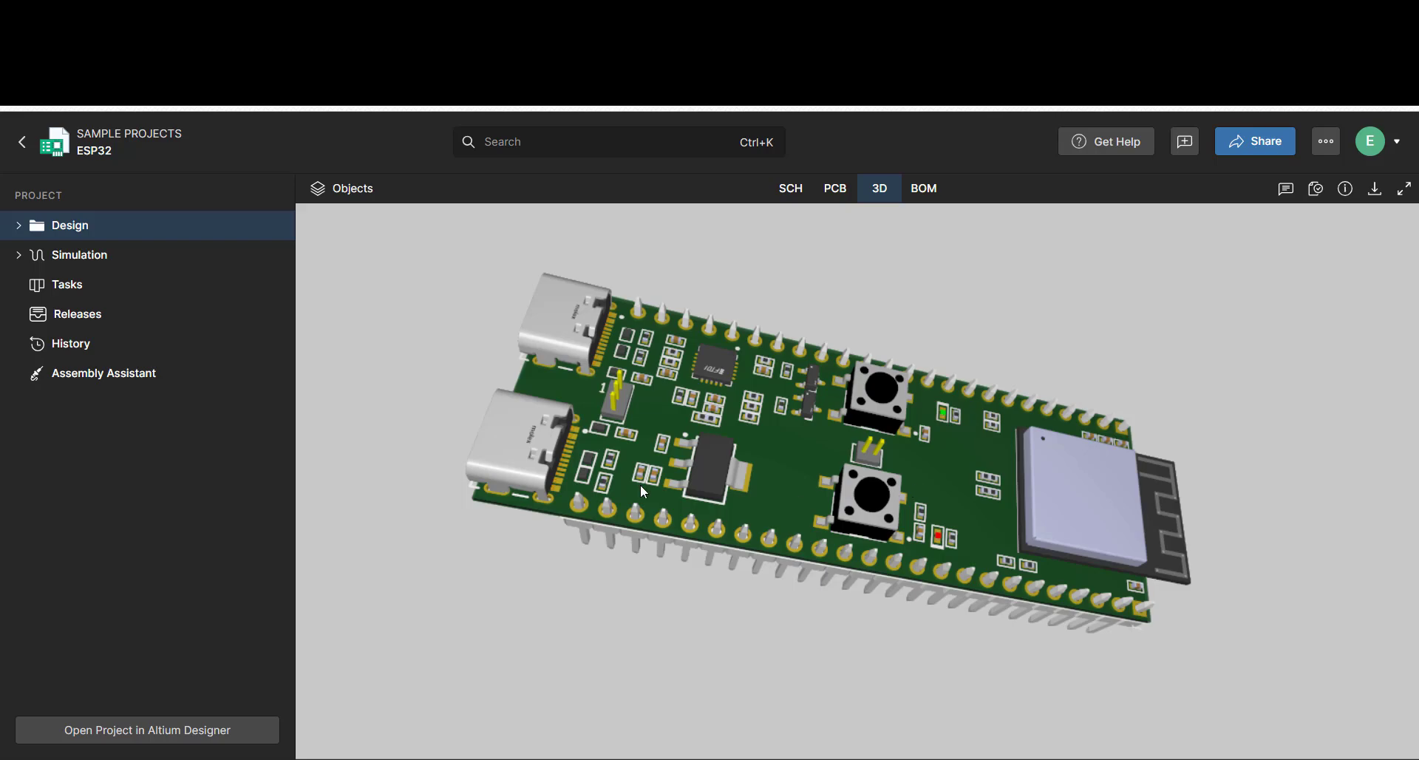
pyautogui.moveTo(648, 429); pyautogui.dragTo(1181, 500)
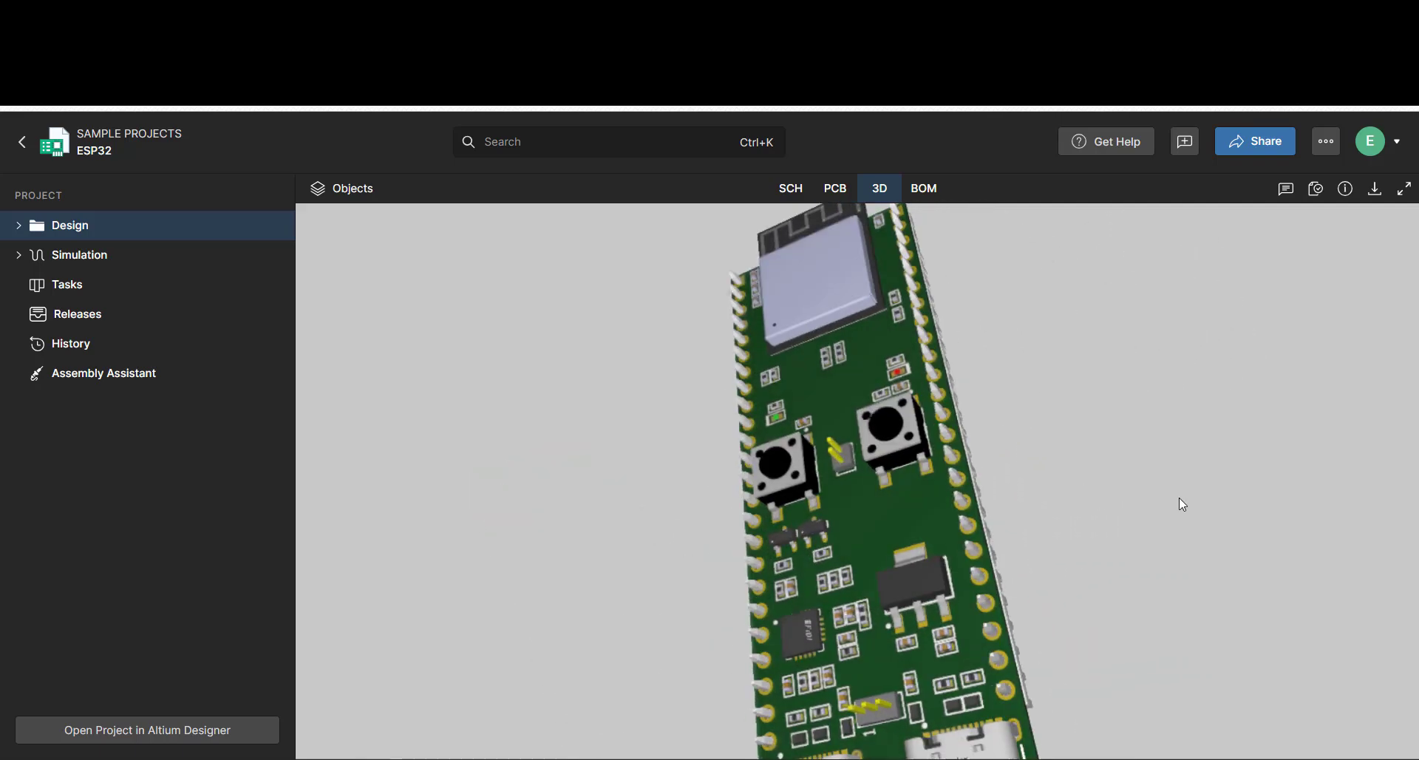
pyautogui.moveTo(898, 547); pyautogui.dragTo(825, 531)
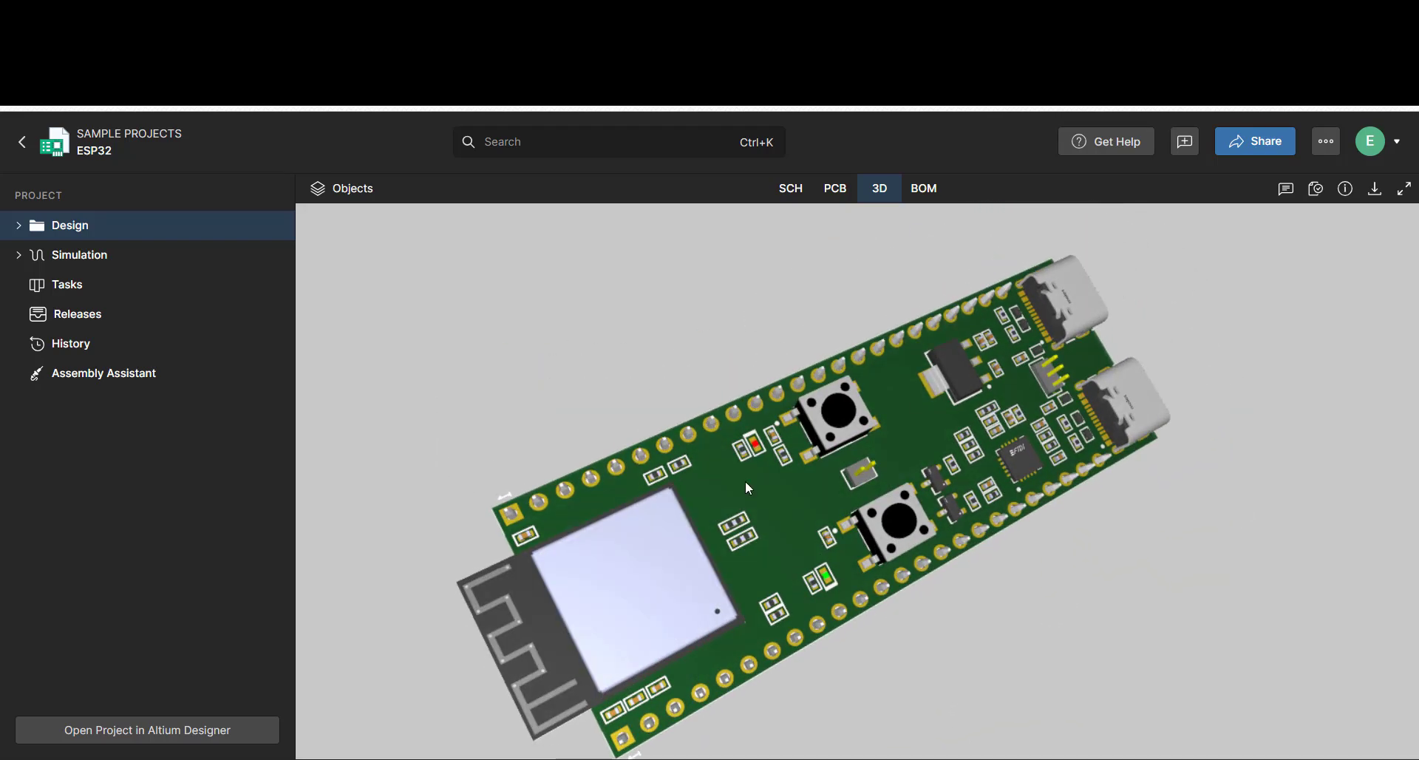